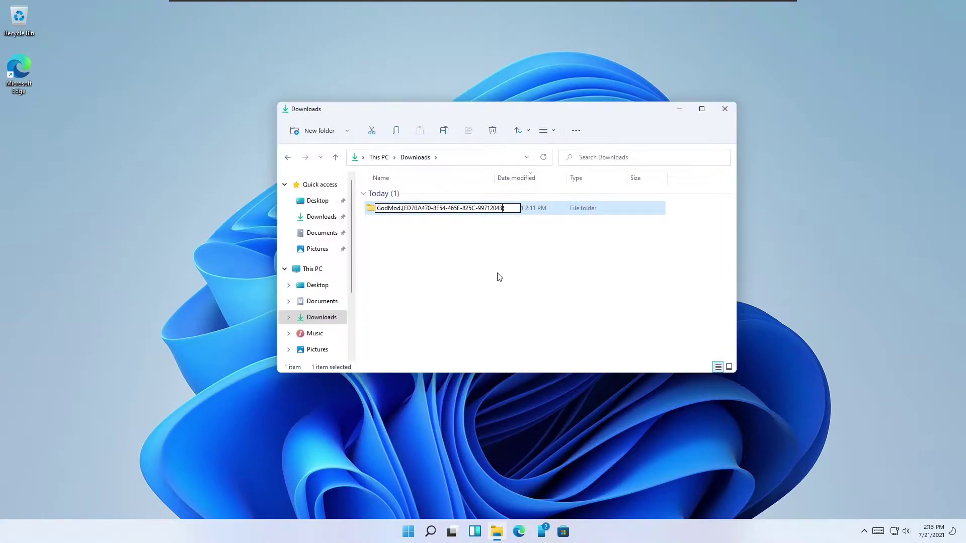
Name the folder GodMode.{ED7BA470-8E54-465E-825C-99712043E01C}, then open it maximized and scroll its settings list
type("01c")
key("Return")
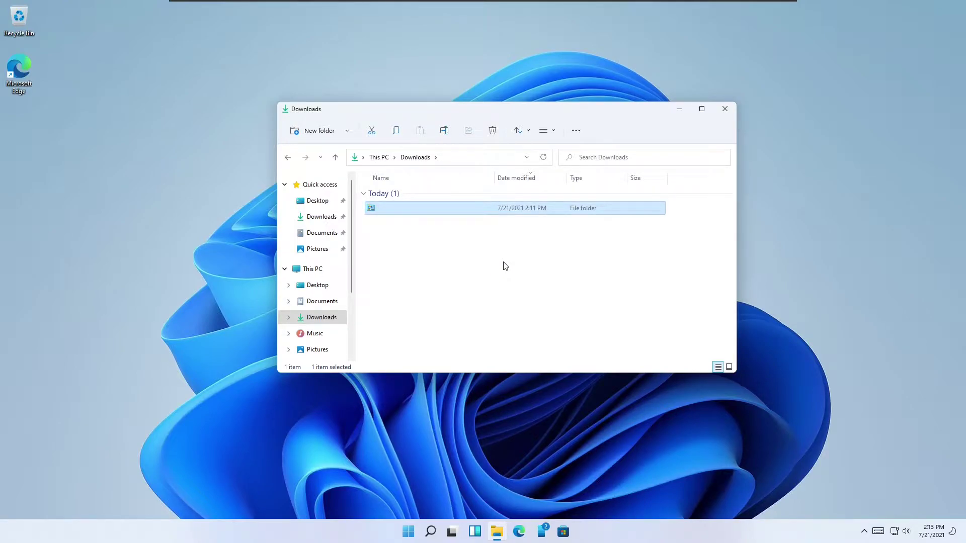
double_click(375, 211)
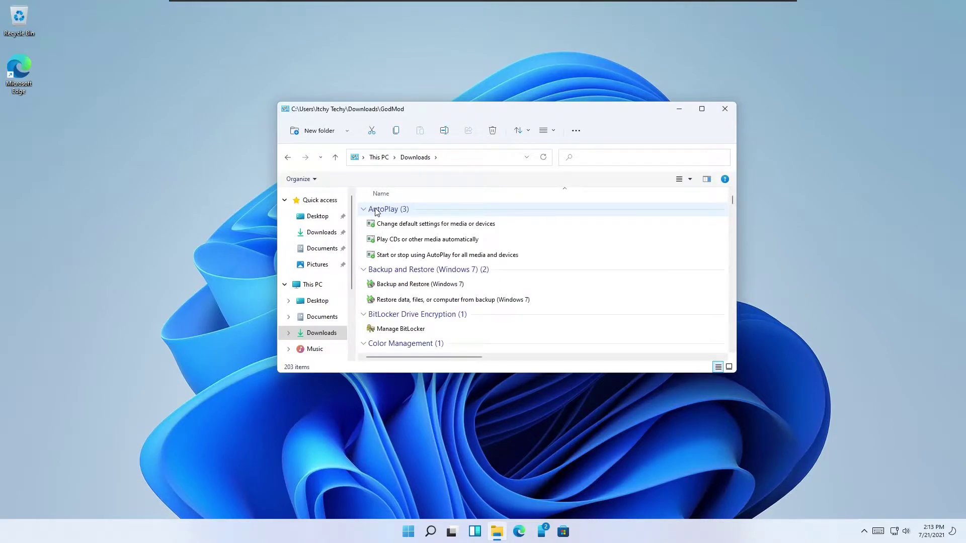
left_click(702, 109)
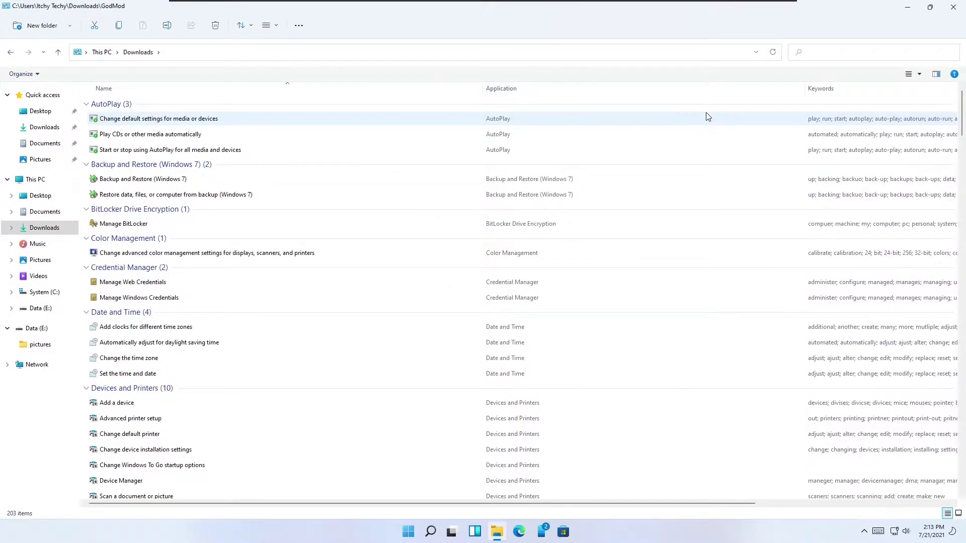
scroll(208, 154, "down", 5)
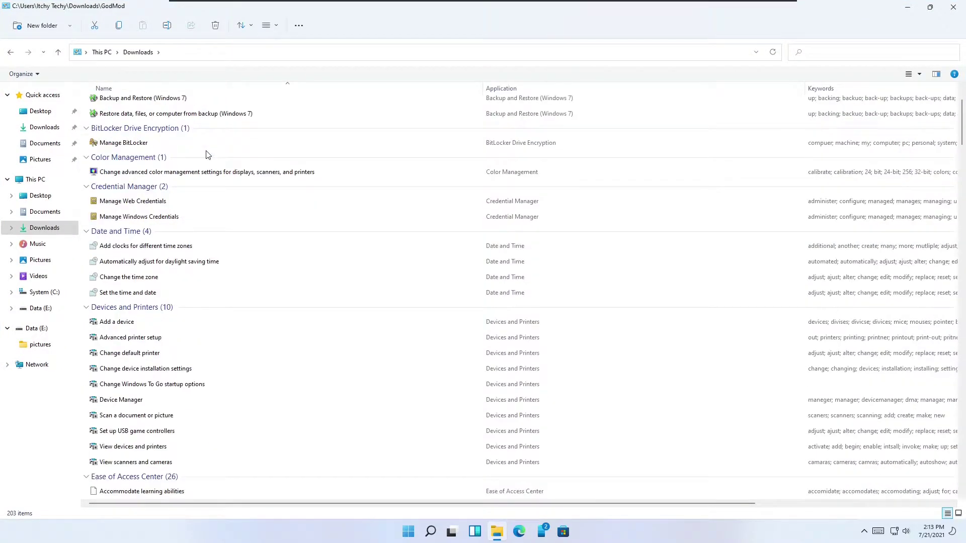
scroll(207, 154, "down", 12)
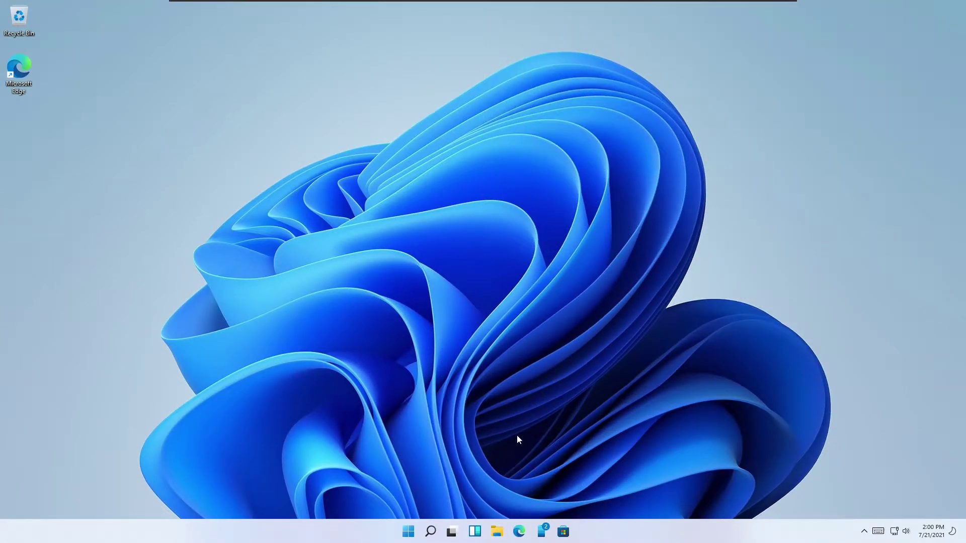
Open File Explorer and browse This PC > System (C:) > Windows > System32
left_click(498, 532)
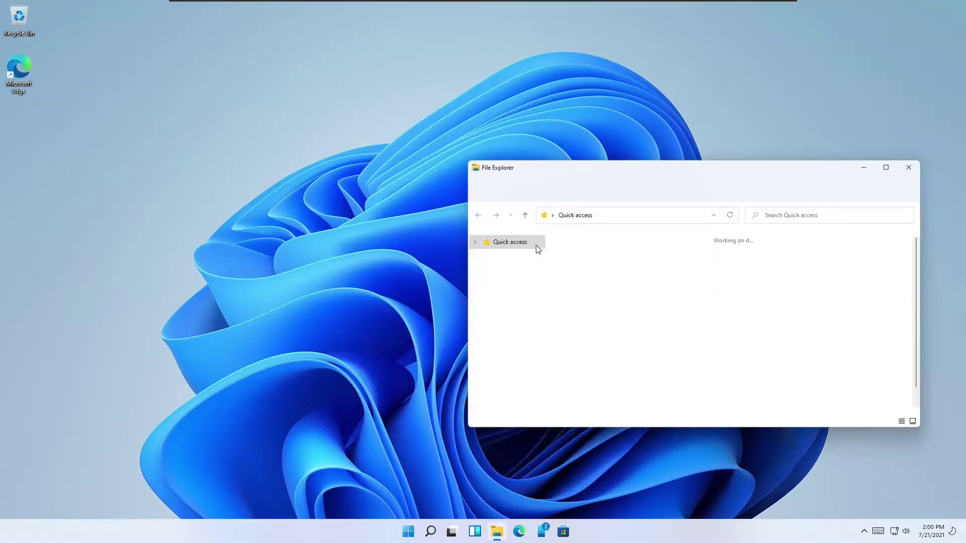
left_click_drag(704, 170, 520, 111)
left_click(318, 271)
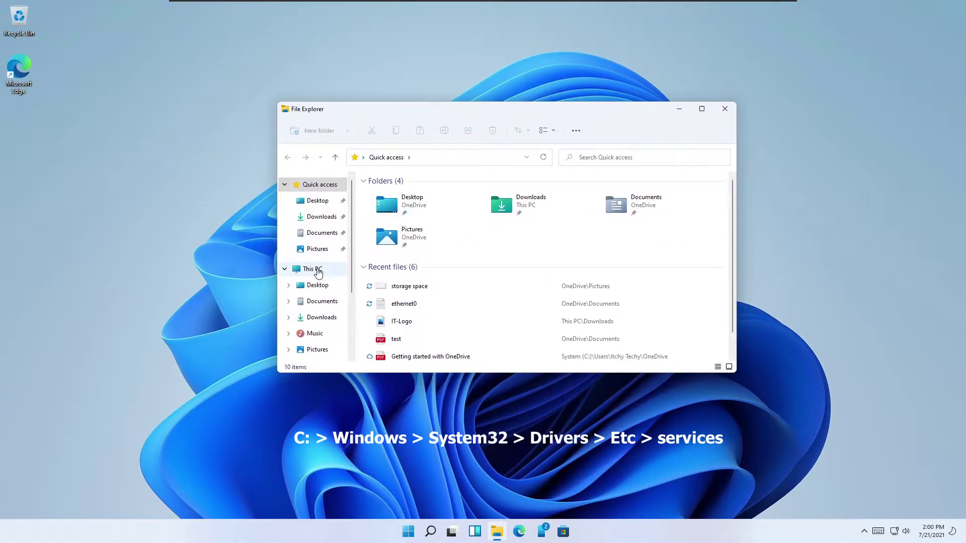
double_click(469, 316)
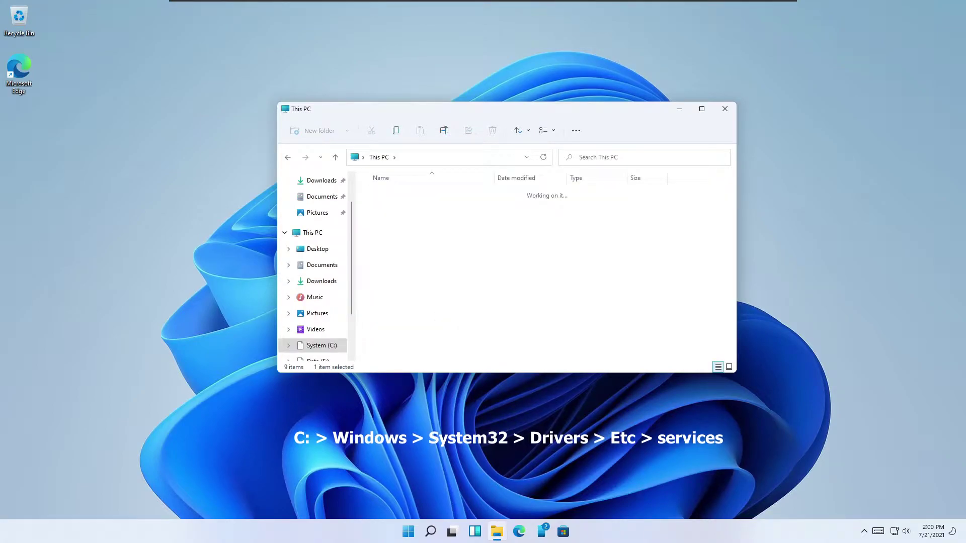
double_click(394, 258)
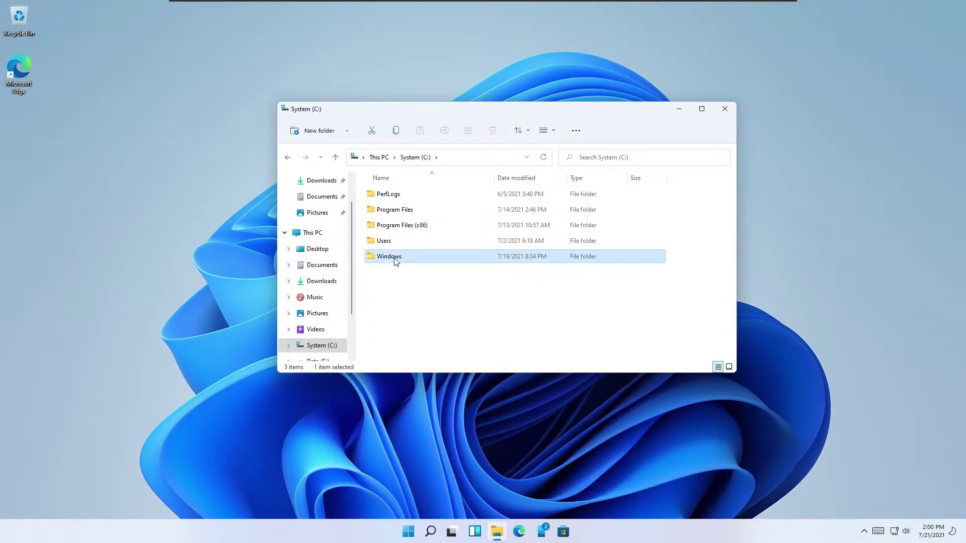
scroll(479, 302, "down", 18)
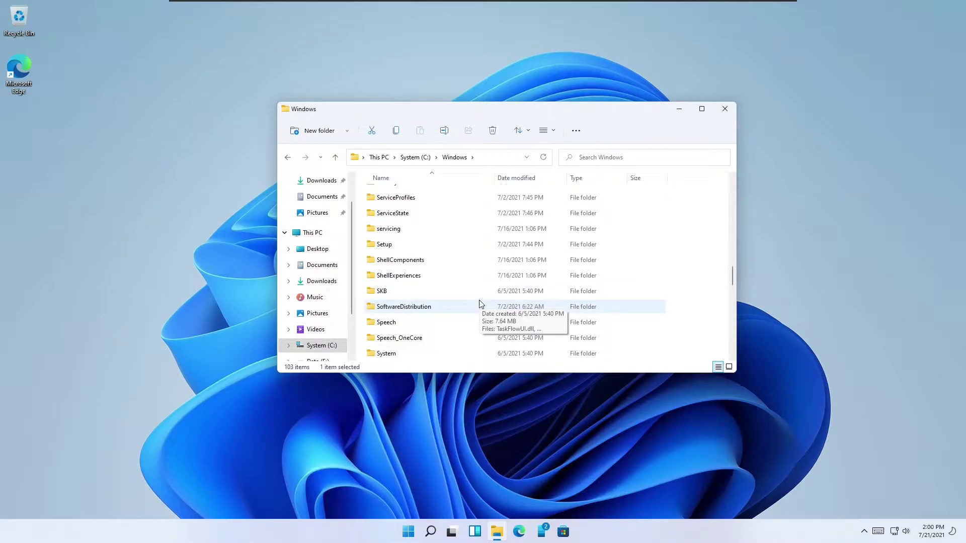
left_click(436, 324)
double_click(436, 323)
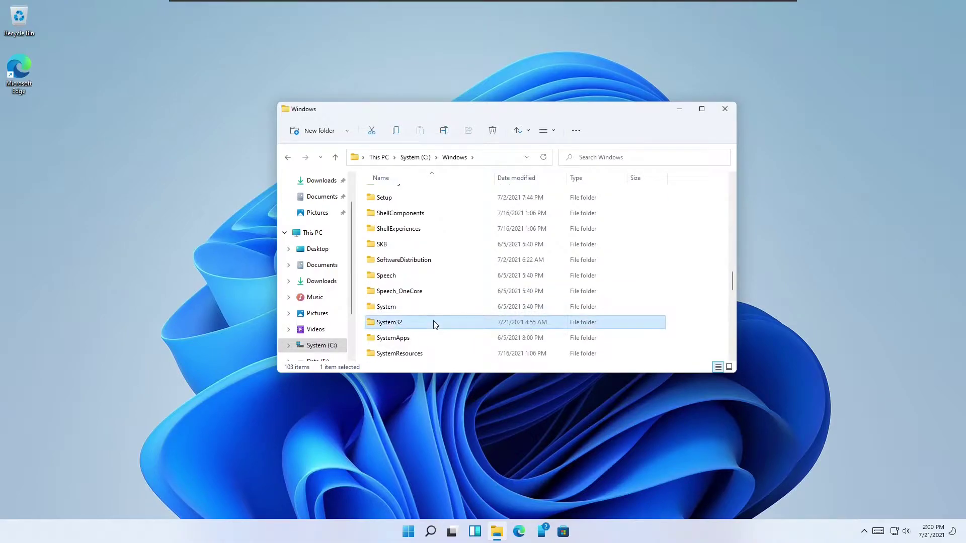
Go into drivers\etc and choose Open with for the services file
left_click(442, 262)
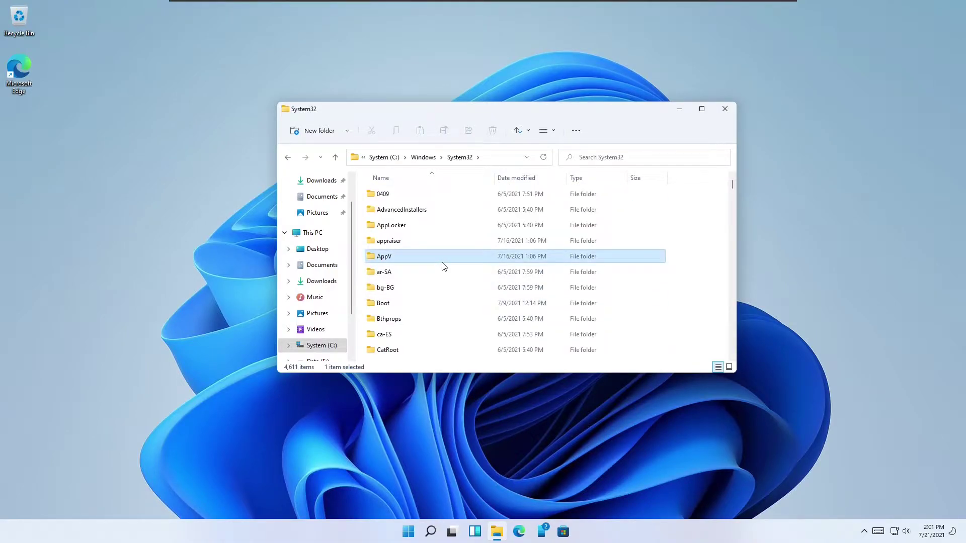
key("d")
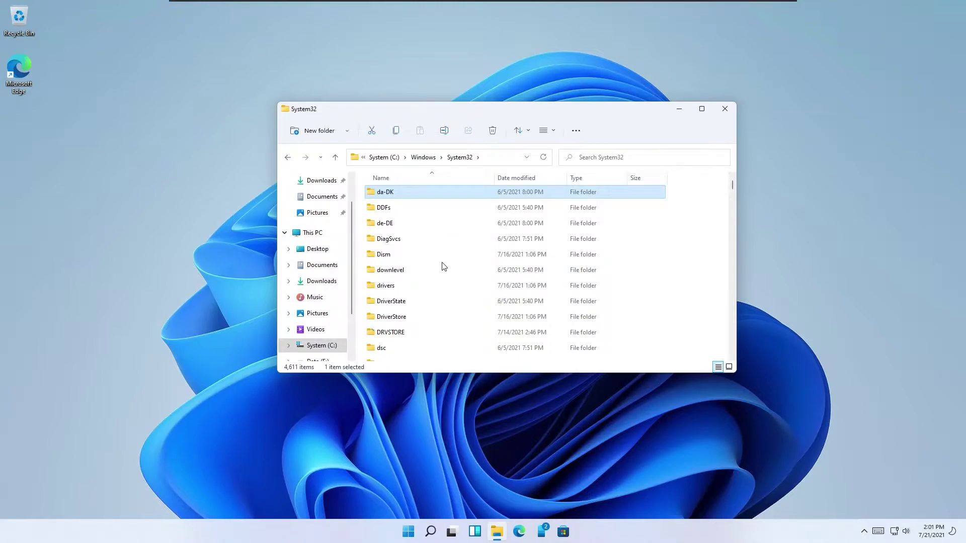
double_click(404, 288)
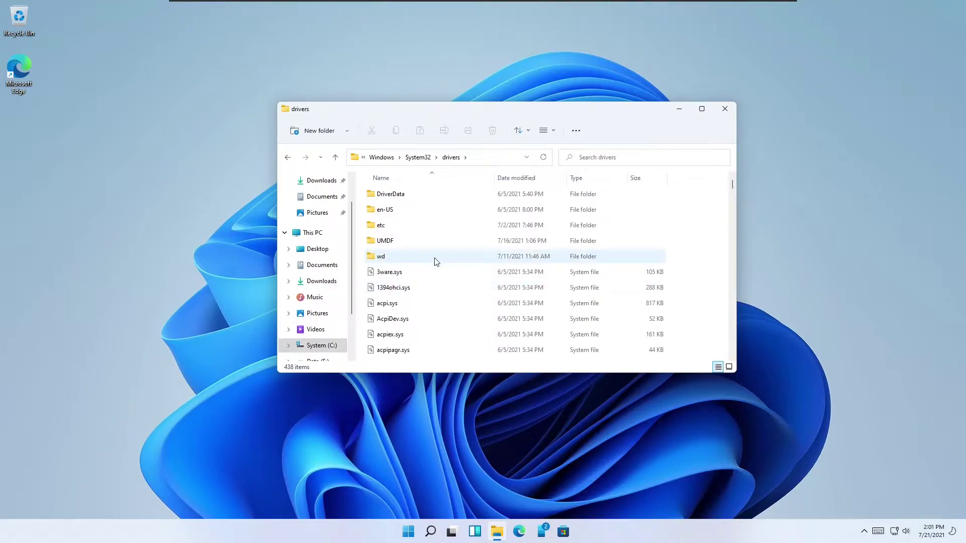
double_click(430, 230)
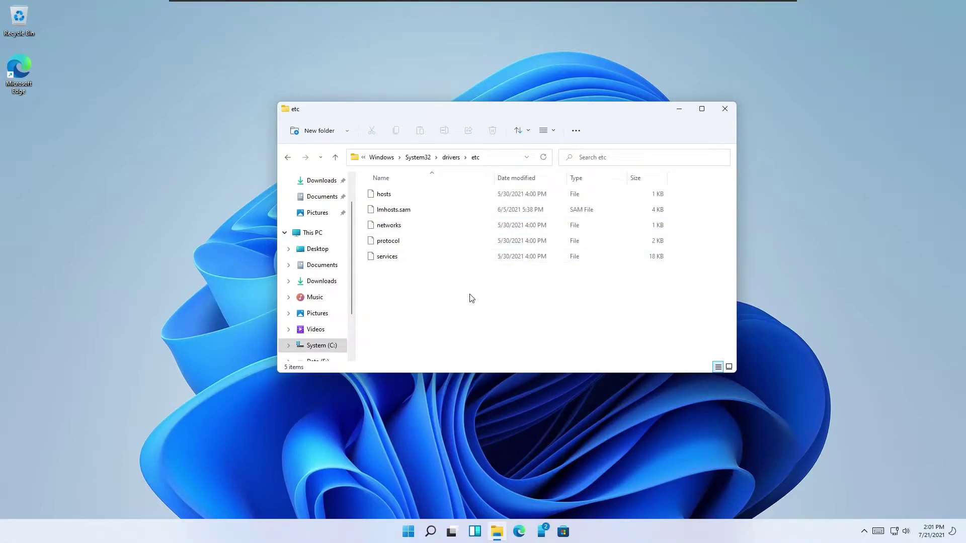
left_click(420, 260)
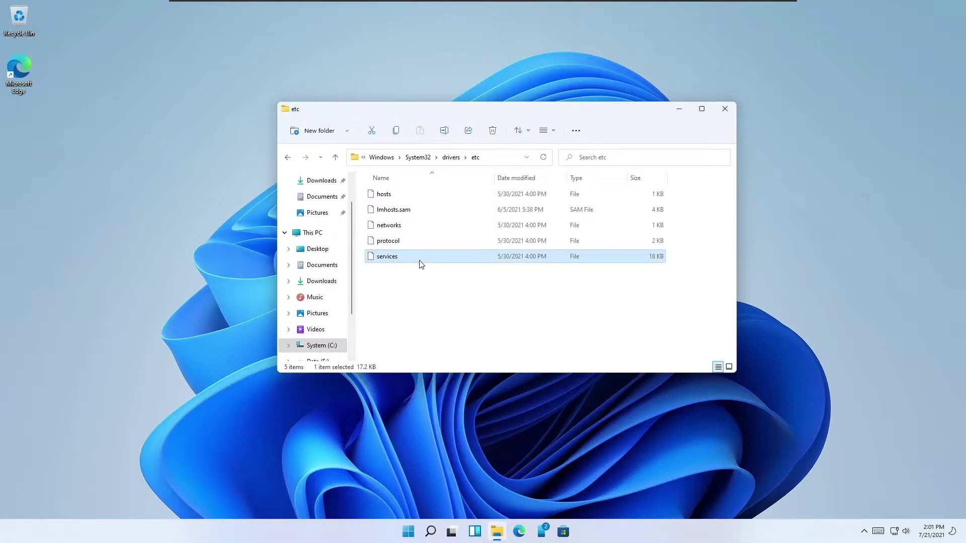
right_click(420, 264)
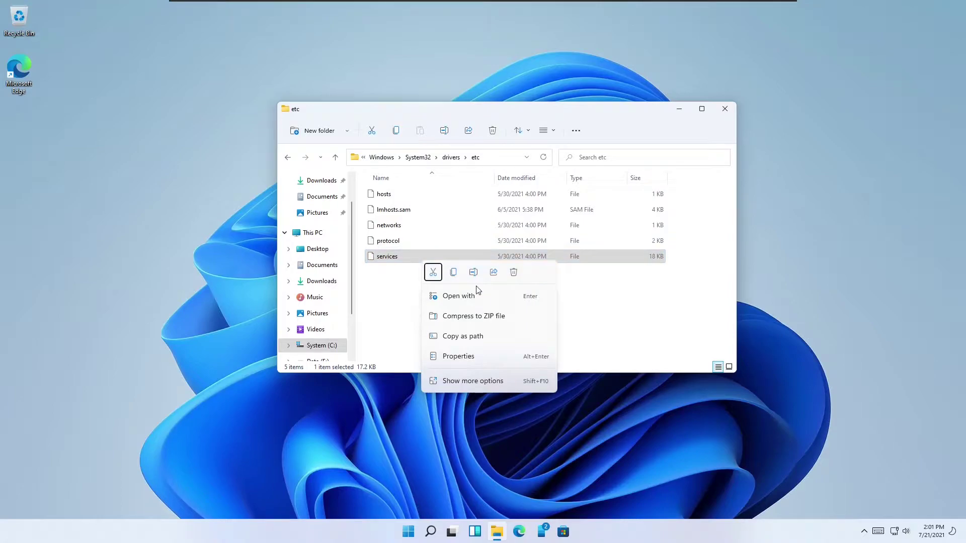
left_click(483, 298)
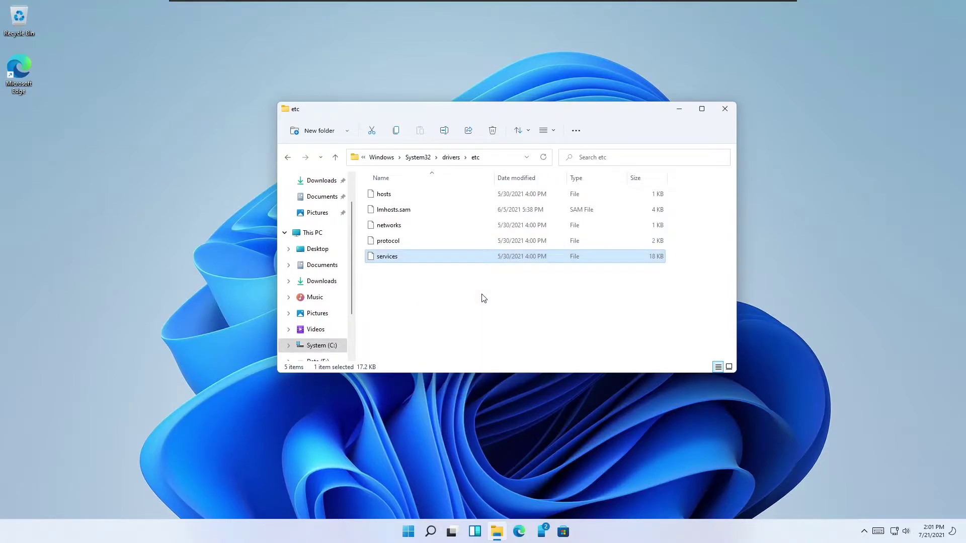
Open services in Notepad, highlight the doom 666/tcp and 666/udp lines, then close Notepad
left_click(451, 233)
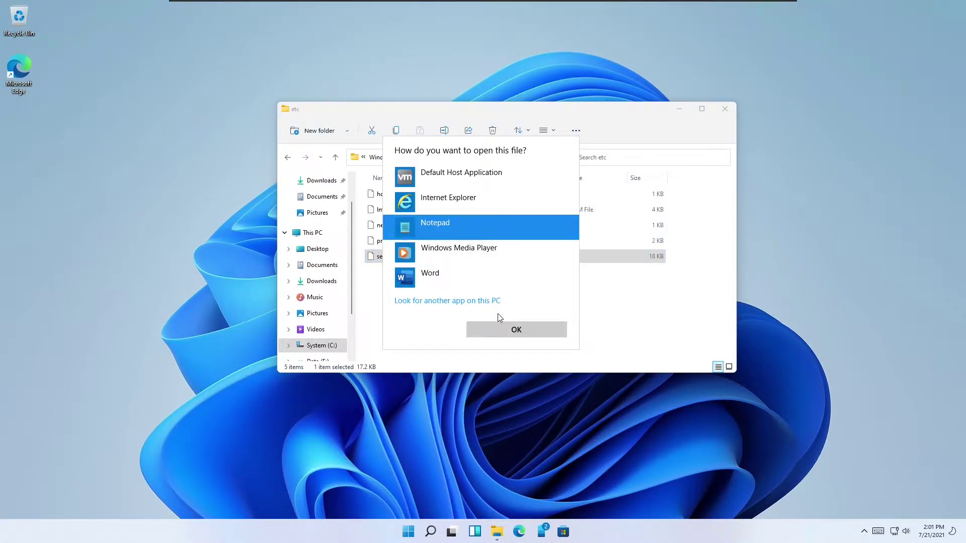
left_click(512, 328)
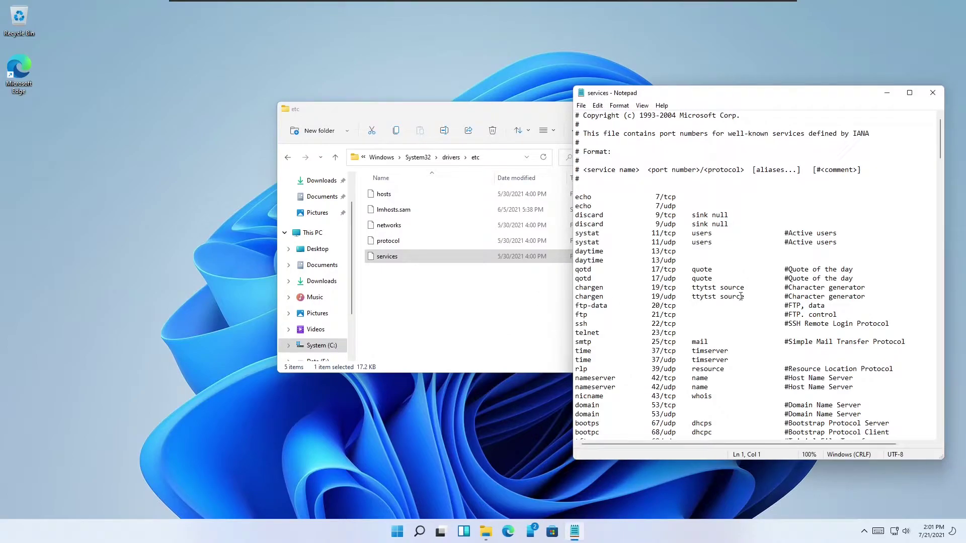
scroll(747, 278, "down", 3)
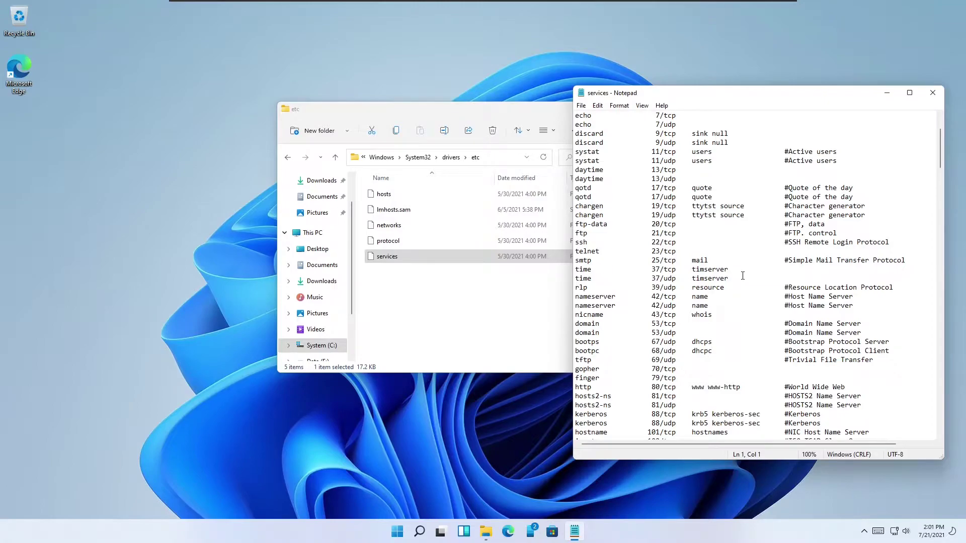
scroll(742, 276, "down", 10)
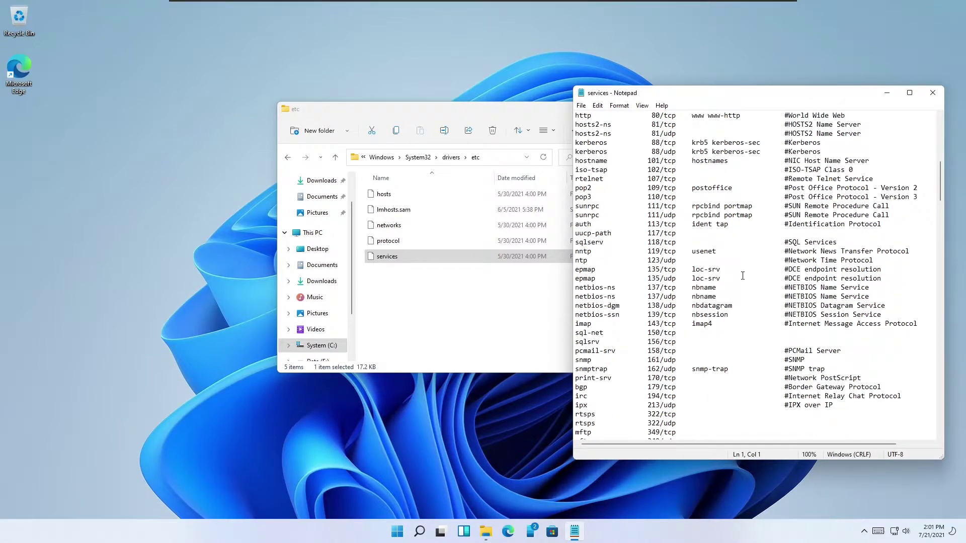
scroll(743, 276, "down", 16)
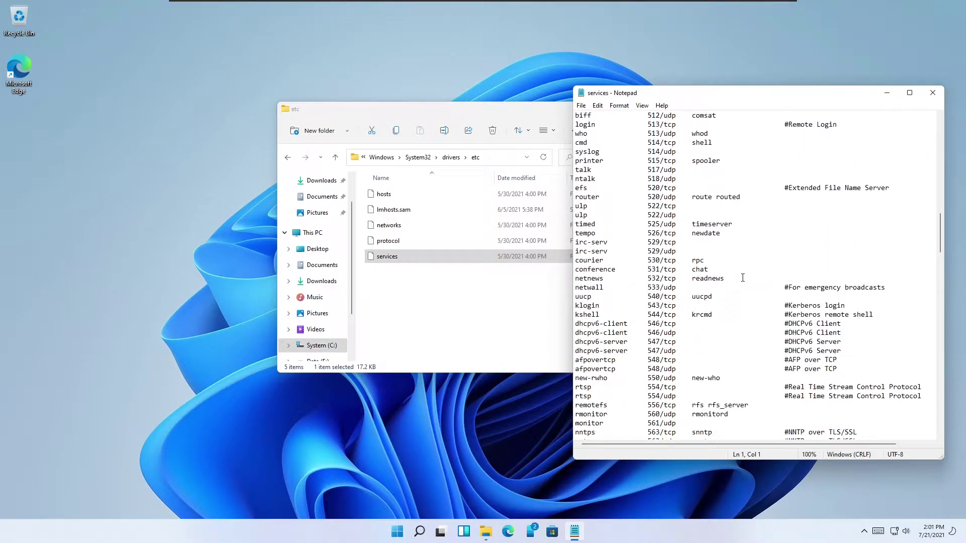
scroll(742, 277, "down", 9)
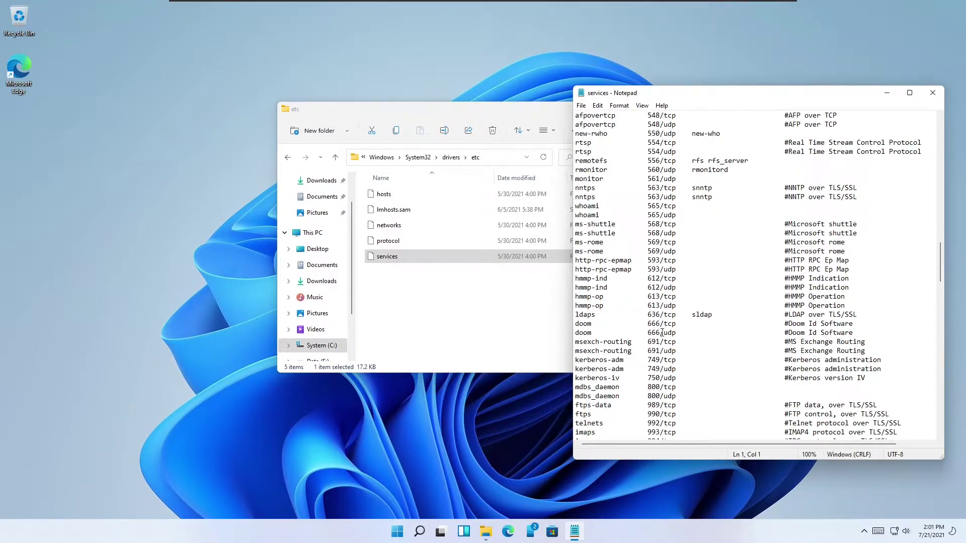
left_click_drag(853, 333, 571, 323)
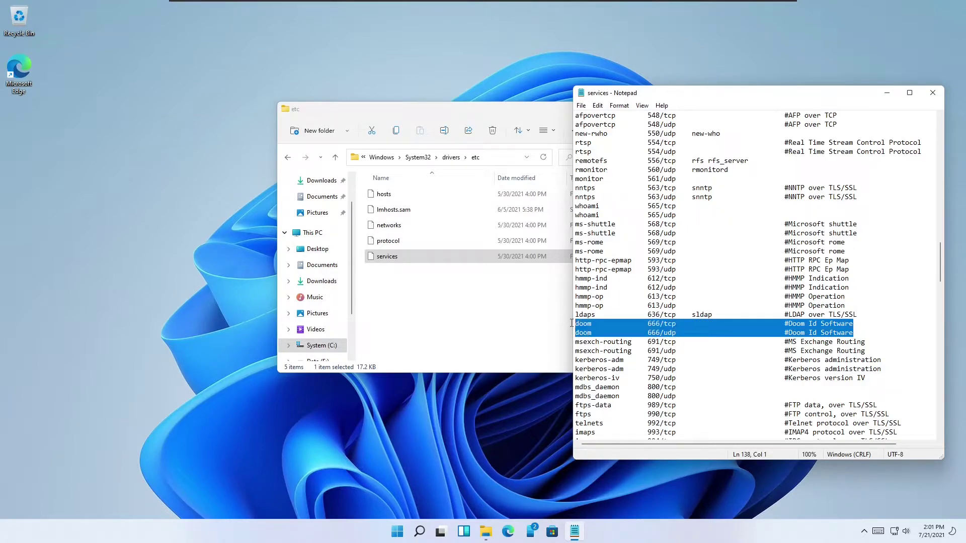
left_click(915, 295)
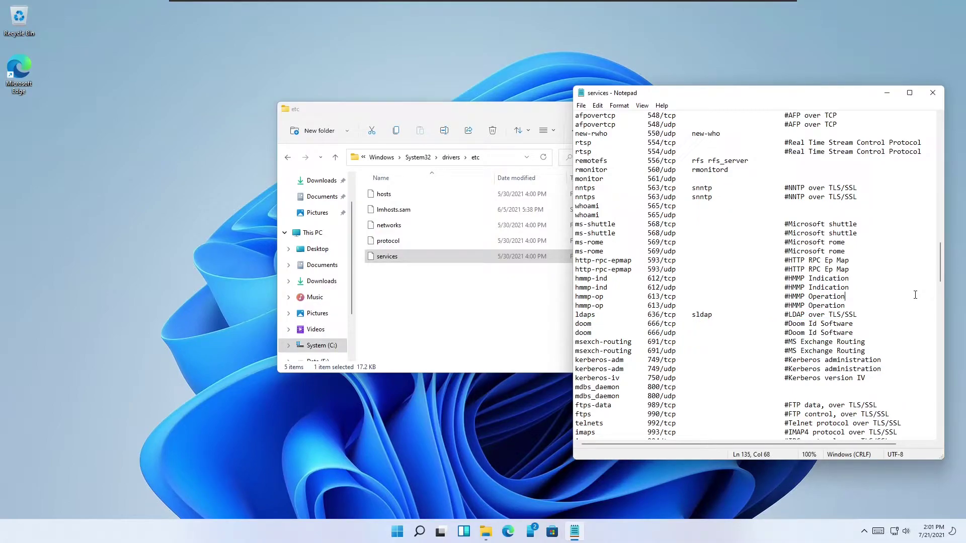
left_click(933, 96)
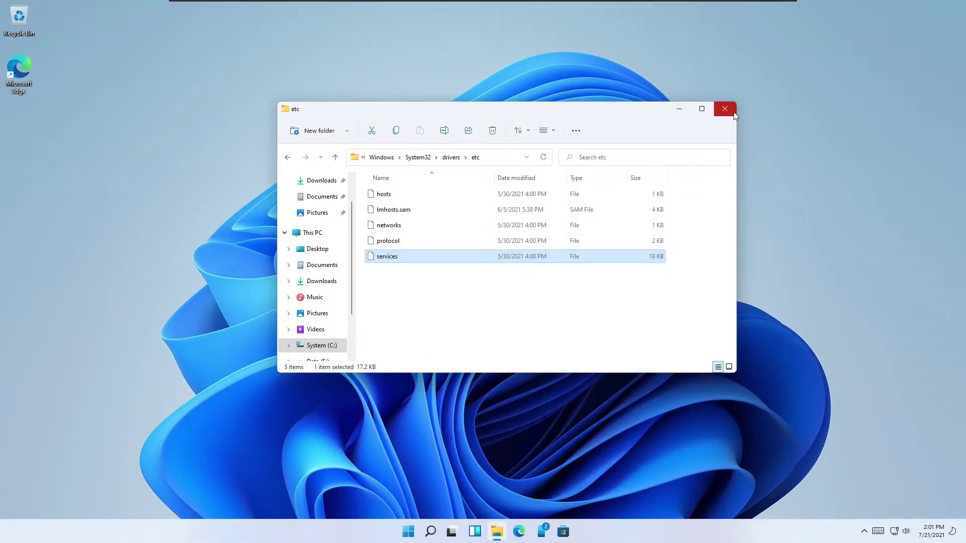
Close the etc folder and launch 'dialer' from the Run box
left_click(724, 109)
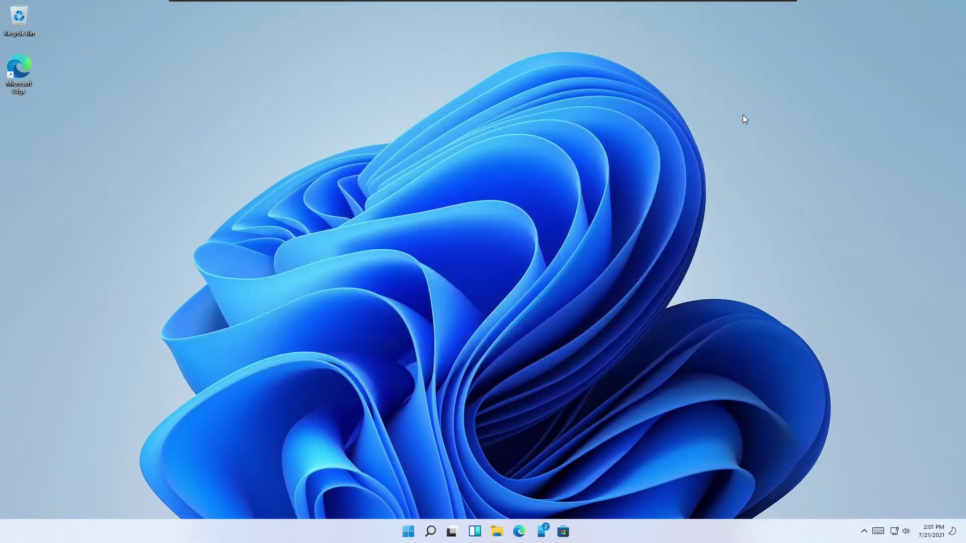
right_click(407, 532)
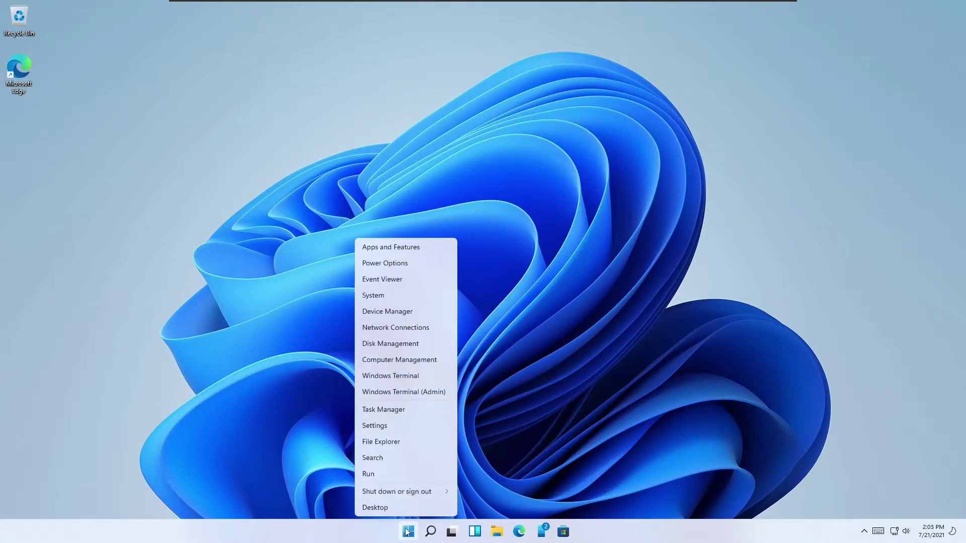
left_click(403, 474)
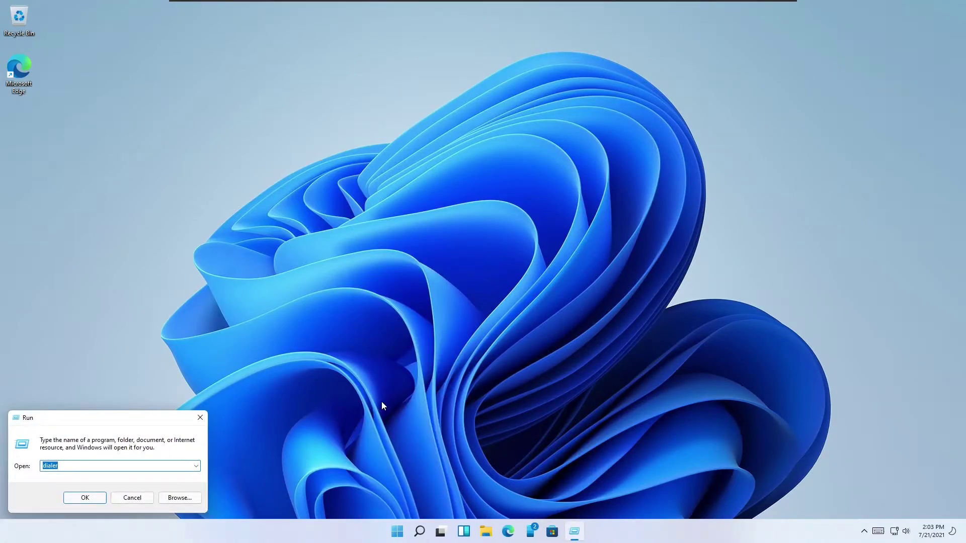
type("dialer")
key("Return")
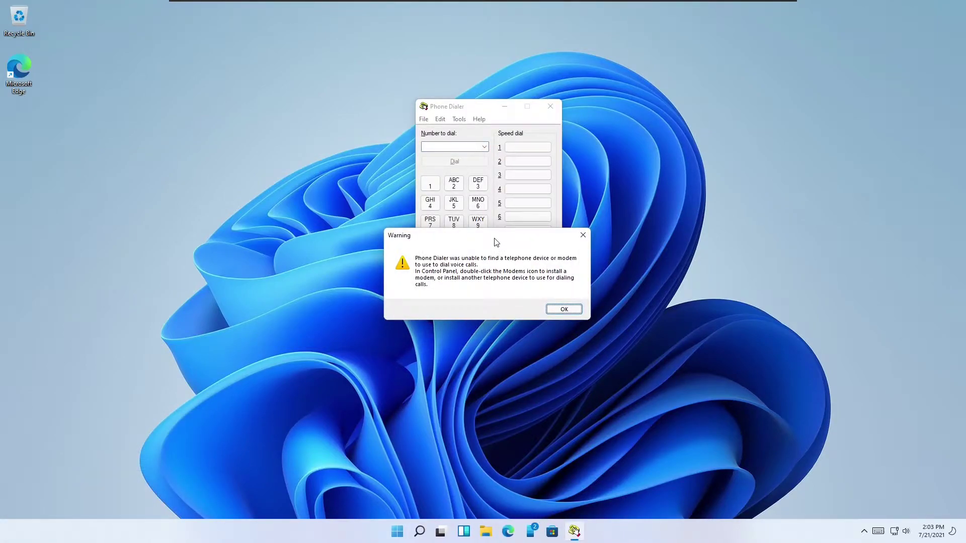
Dismiss the missing-modem warning, browse the Phone Dialer menus, and close it
left_click_drag(495, 242, 535, 285)
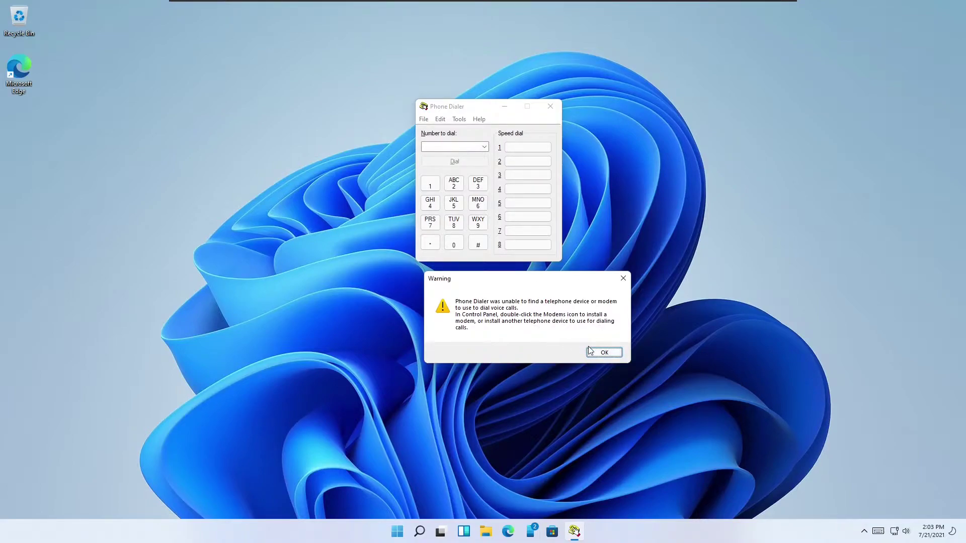
left_click(603, 353)
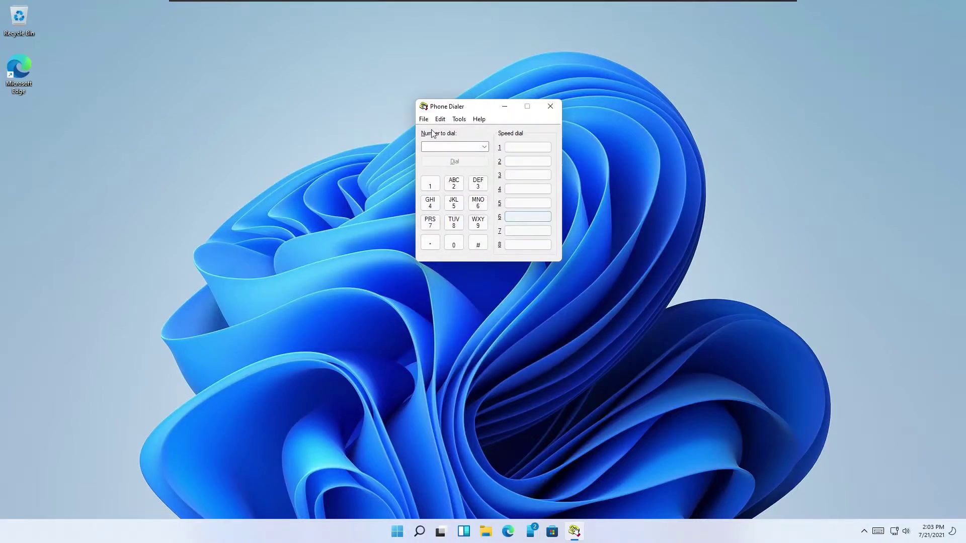
left_click(424, 119)
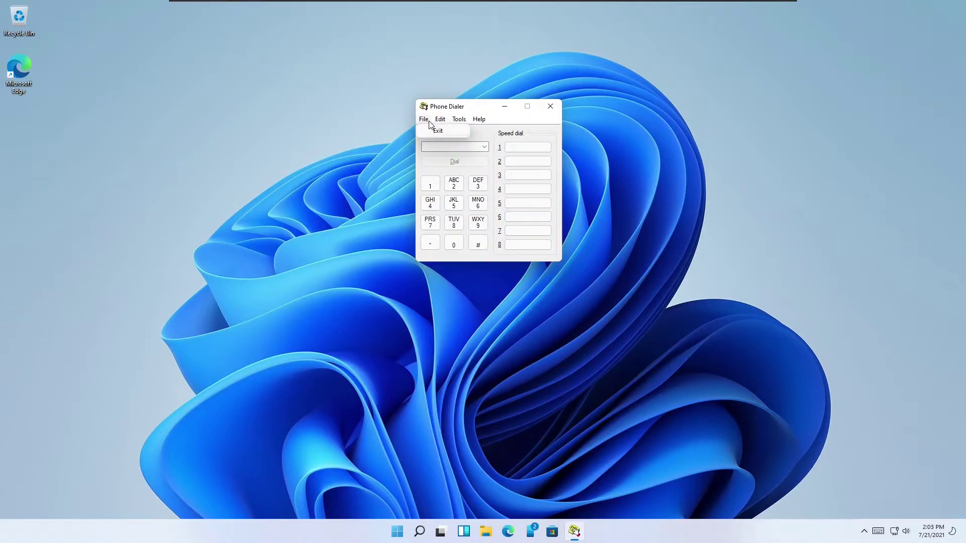
left_click(441, 121)
left_click(457, 123)
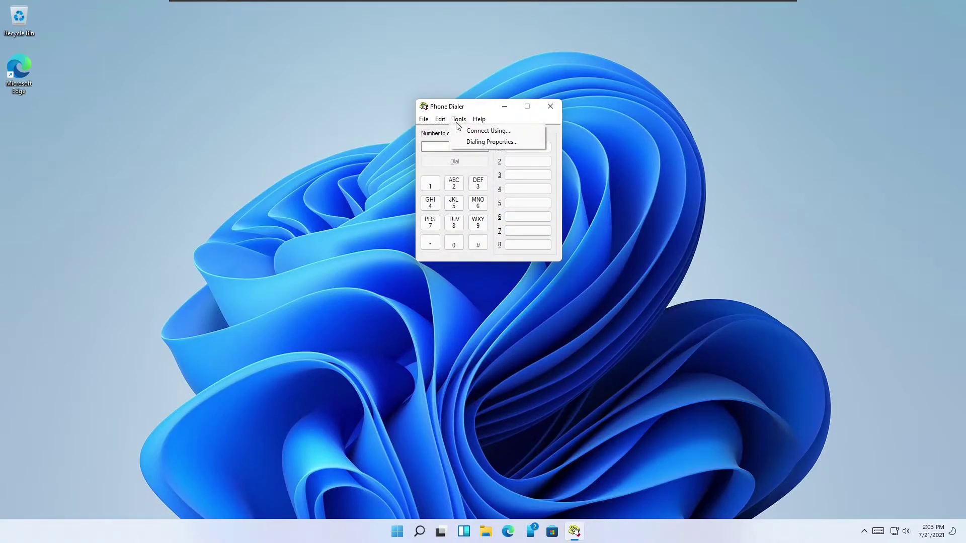
left_click(532, 122)
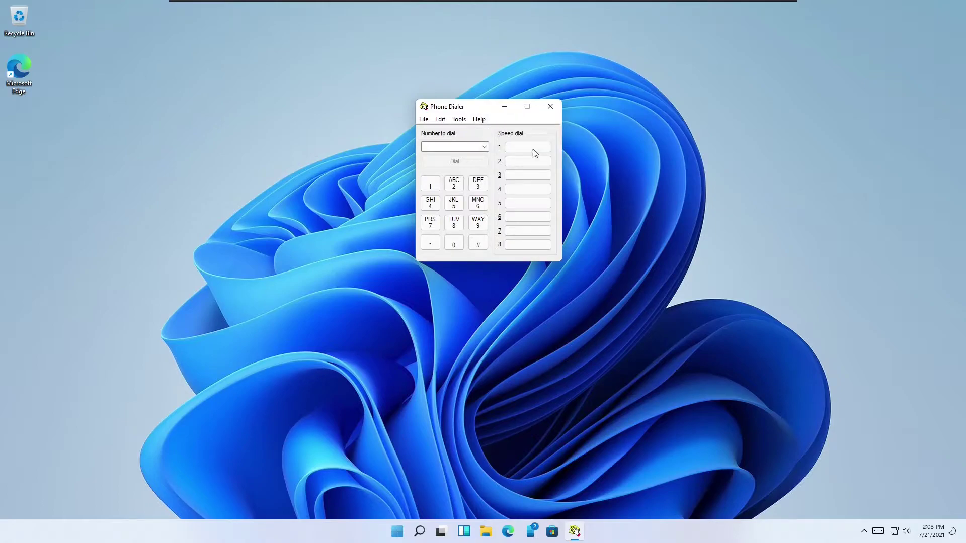
left_click(550, 106)
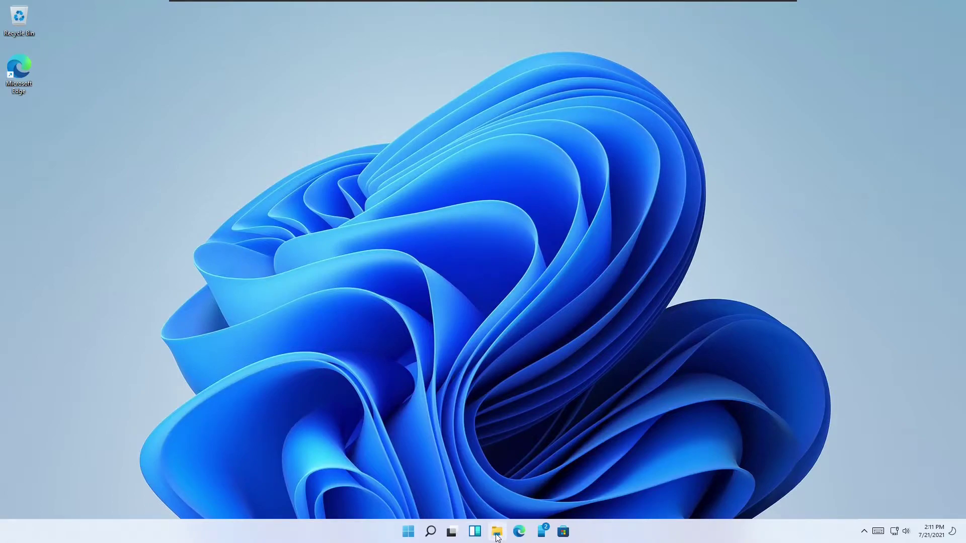
In Downloads, create a new folder named GodMode.{ED7BA470-8E54-465E-825C-99712043E01C}
left_click(497, 534)
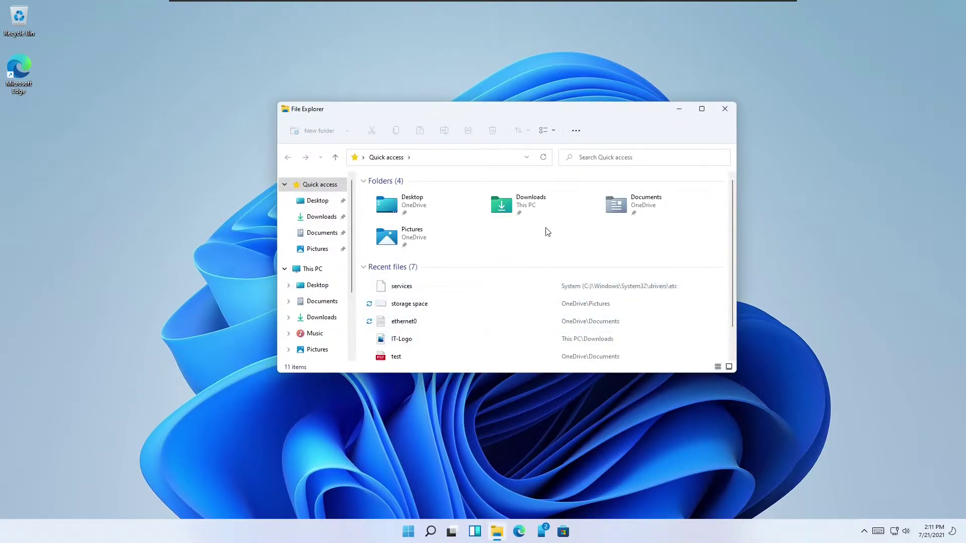
double_click(541, 211)
right_click(488, 272)
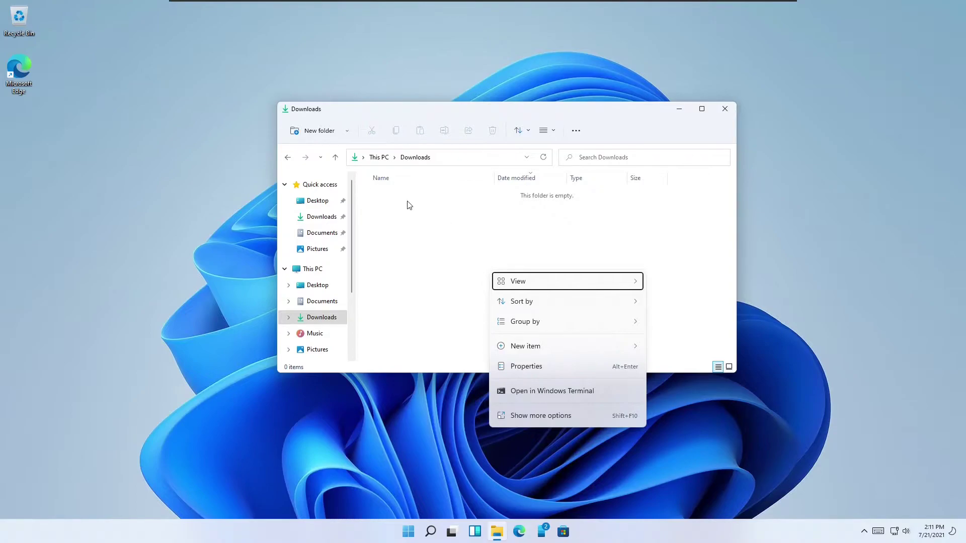
left_click(319, 130)
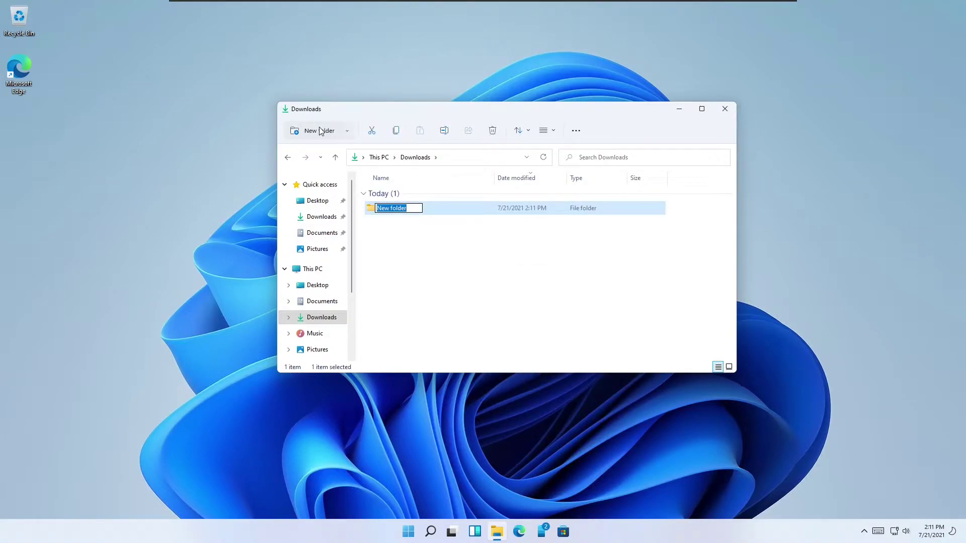
type("G")
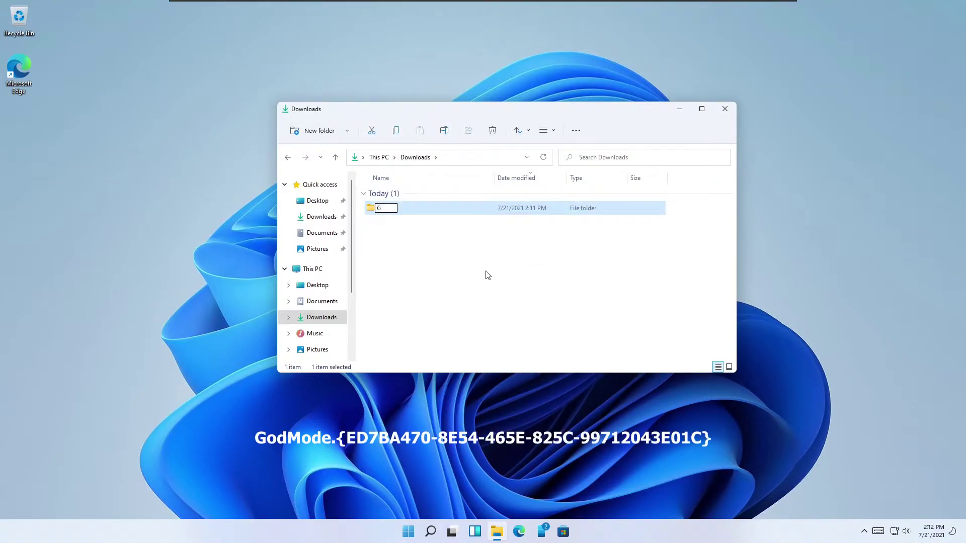
type("odMod")
type(".")
type("{}")
type("ED7BA")
type("470")
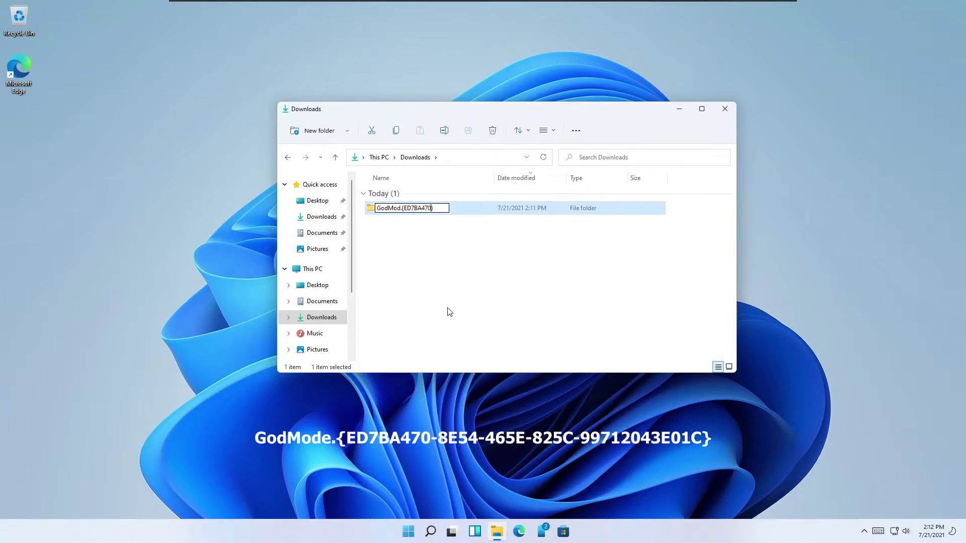
type("-8E54-465E-825C-99712043")
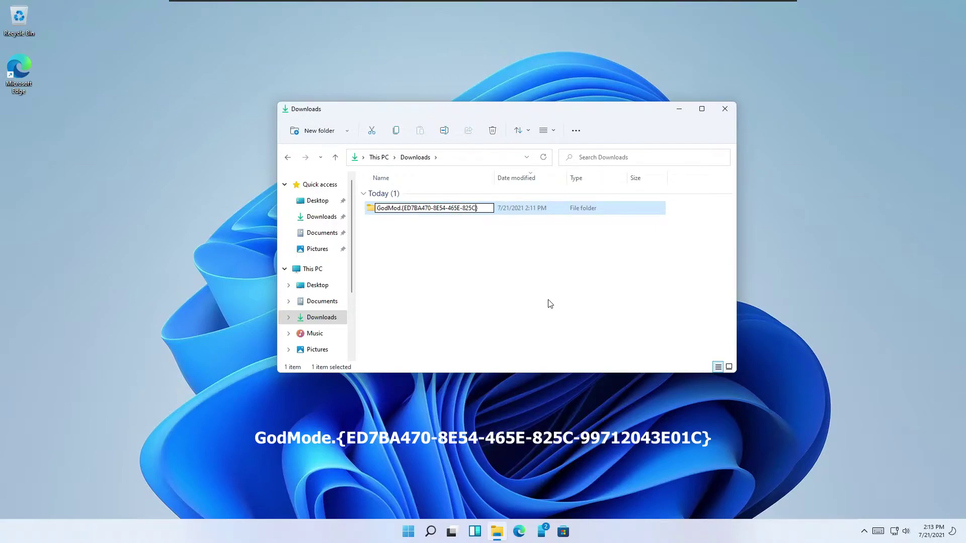
type("E01")
type("c")
type("C")
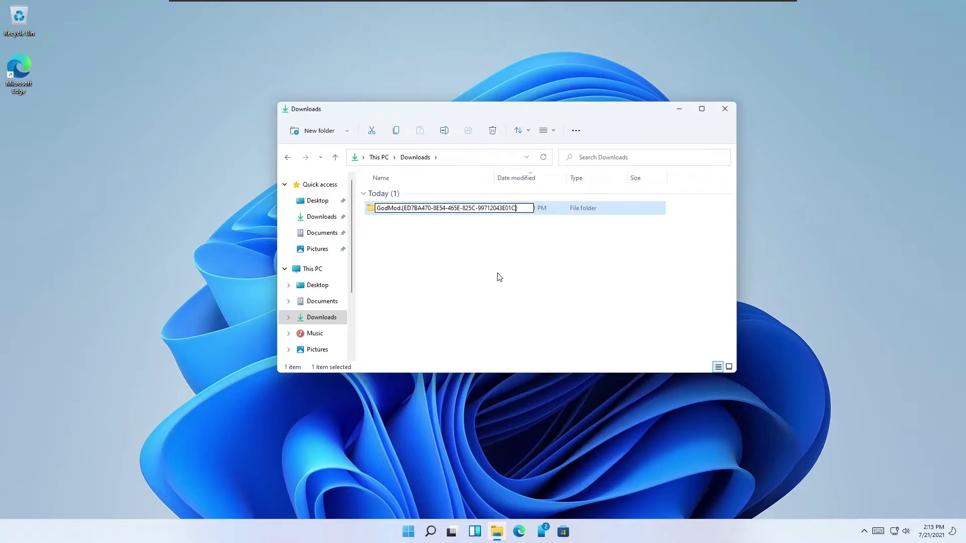
key("Return")
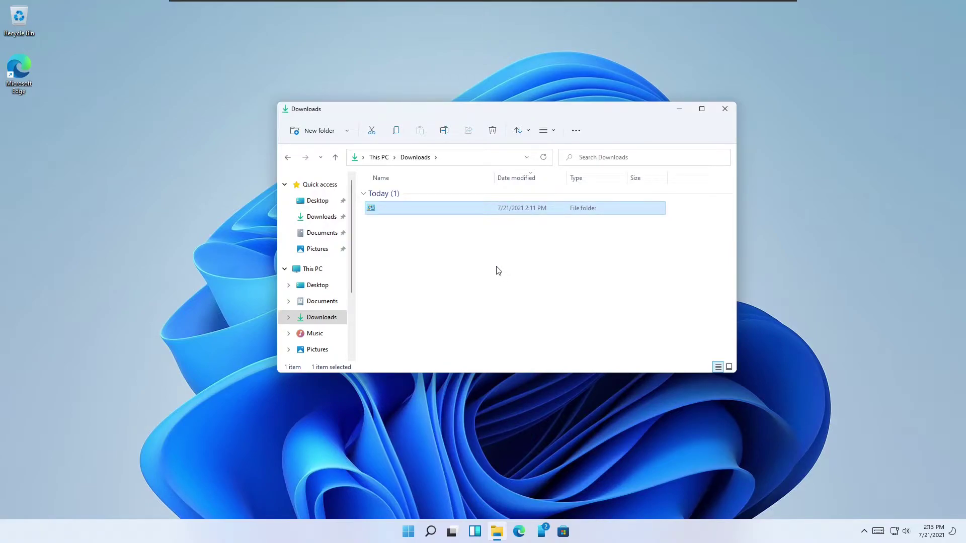
Open the GodMode folder maximized and try the On-Screen keyboard entry in Ease of Access Center
double_click(374, 209)
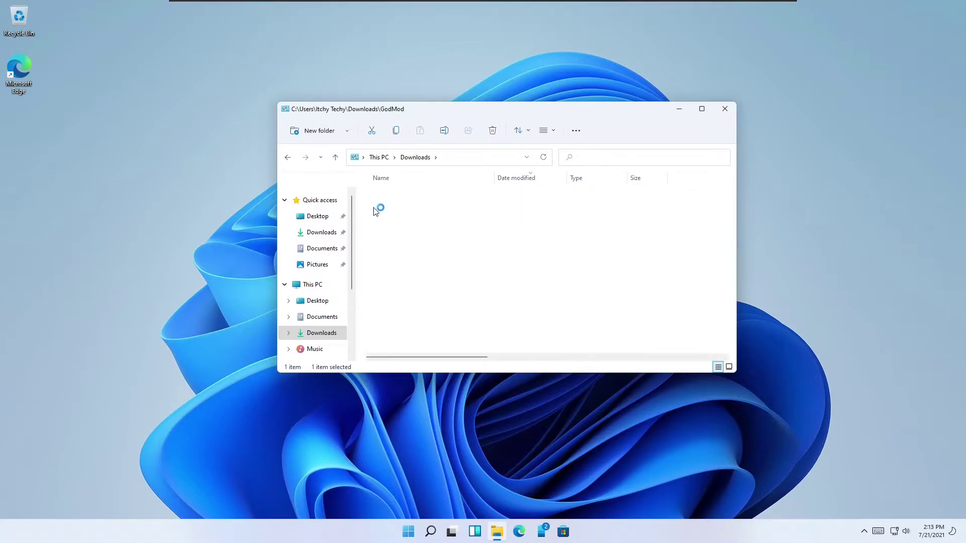
left_click(702, 109)
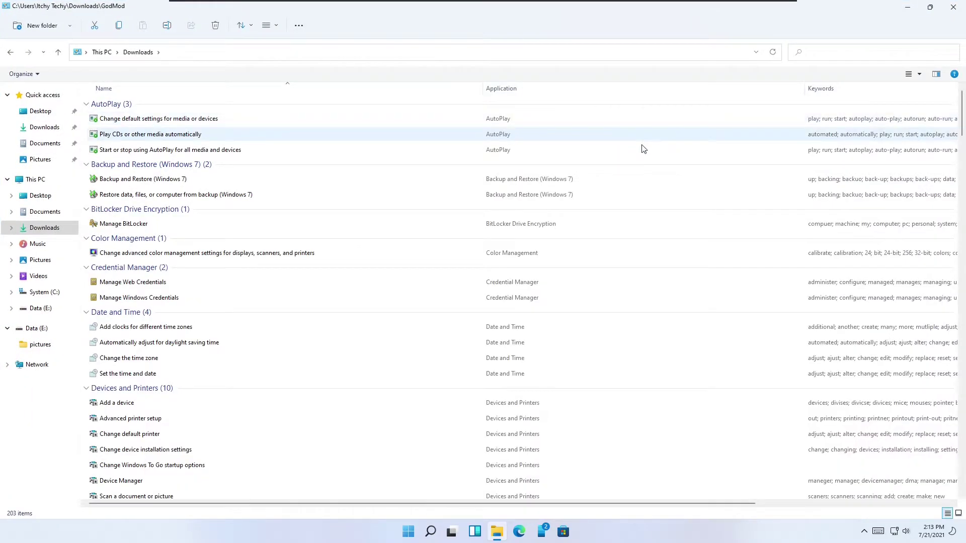
scroll(206, 154, "down", 2)
scroll(206, 154, "down", 10)
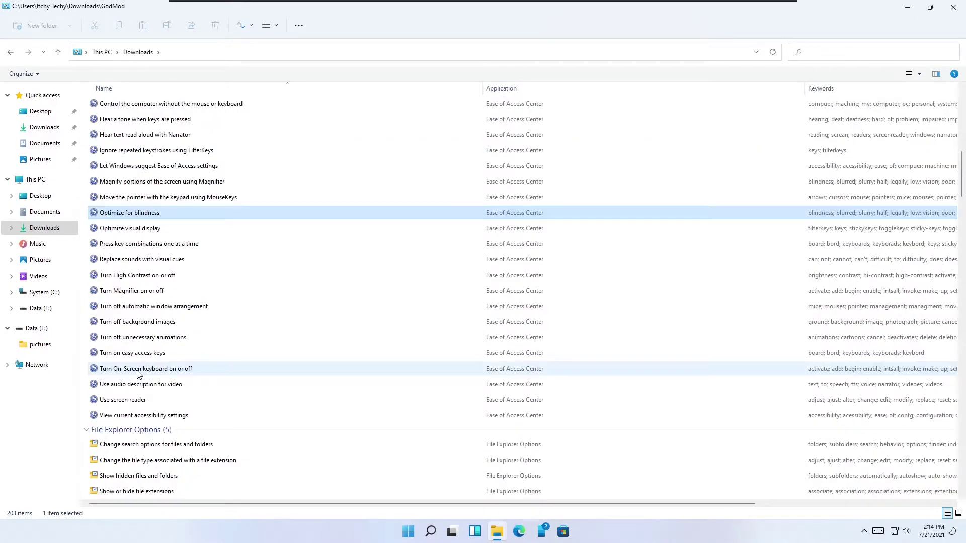
double_click(134, 369)
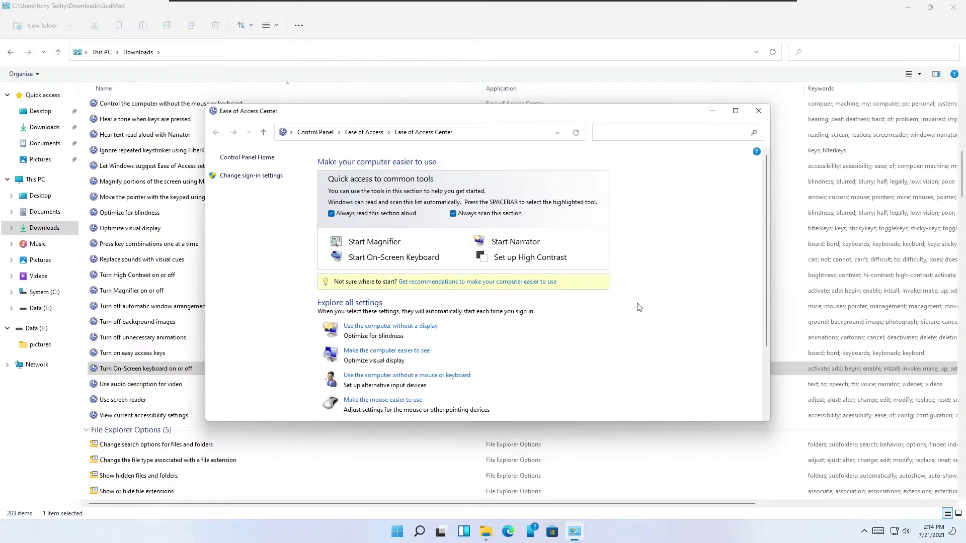
scroll(639, 307, "down", 2)
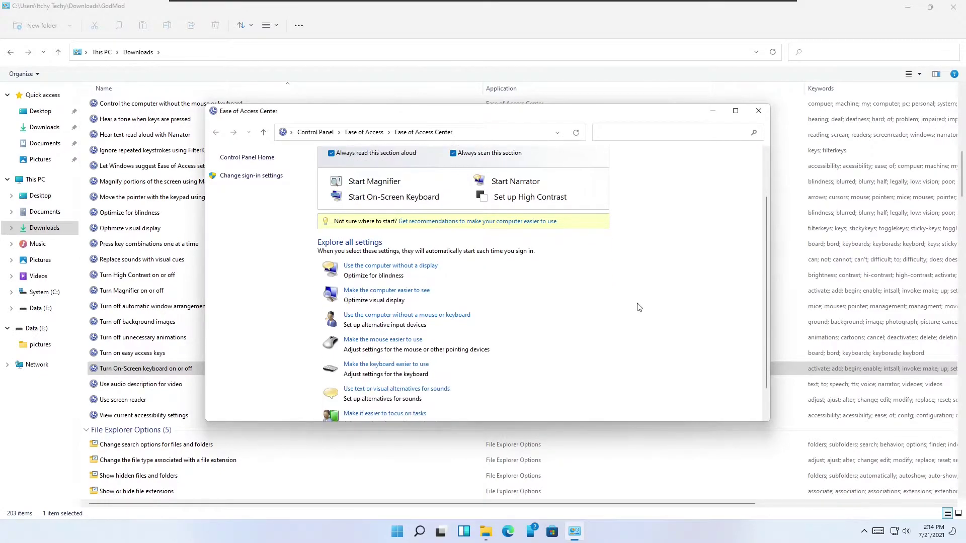
left_click(758, 111)
Open the mouse pointer appearance settings and close them without changes
scroll(327, 394, "down", 5)
scroll(308, 405, "down", 9)
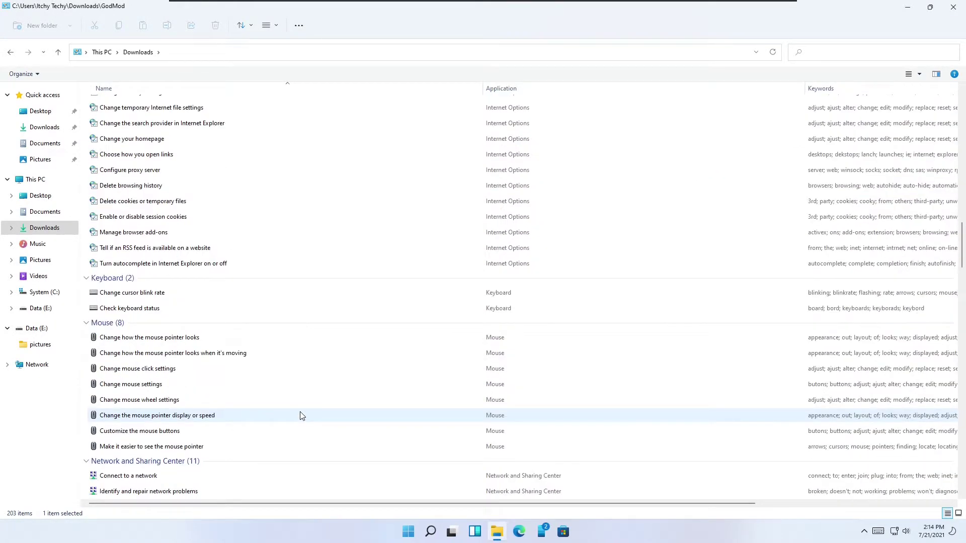
left_click(275, 339)
key("Return")
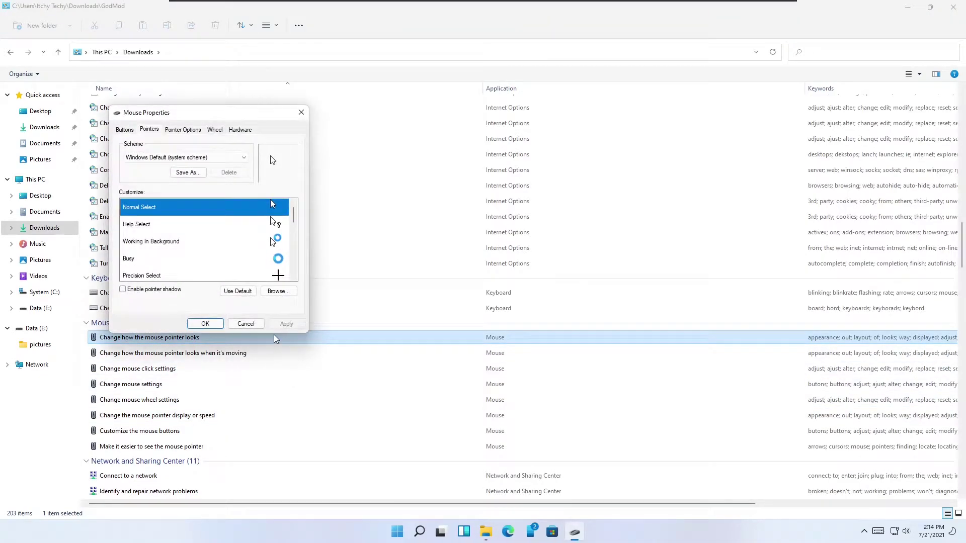
left_click(251, 324)
Start and abandon a VPN setup, view Power Options, then close the GodMode window
scroll(252, 355, "down", 5)
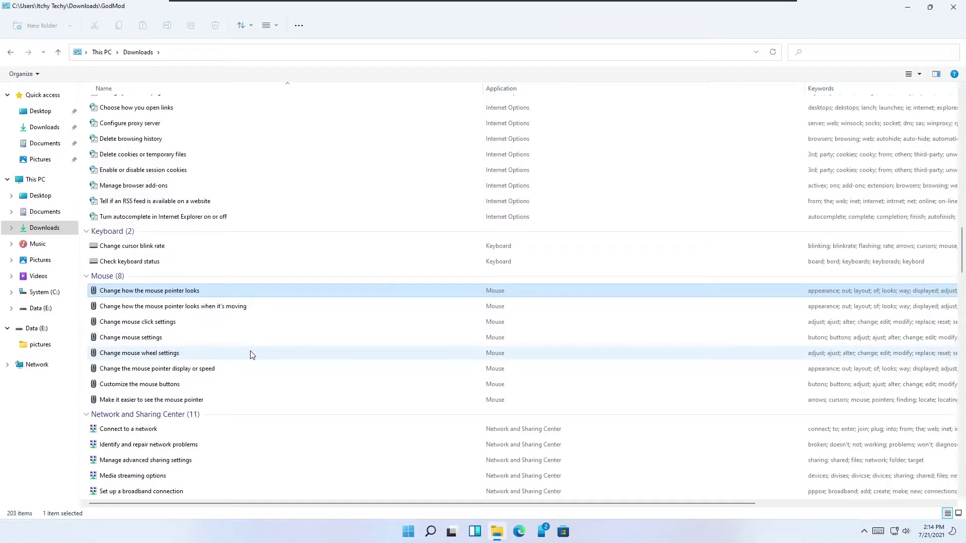
double_click(252, 355)
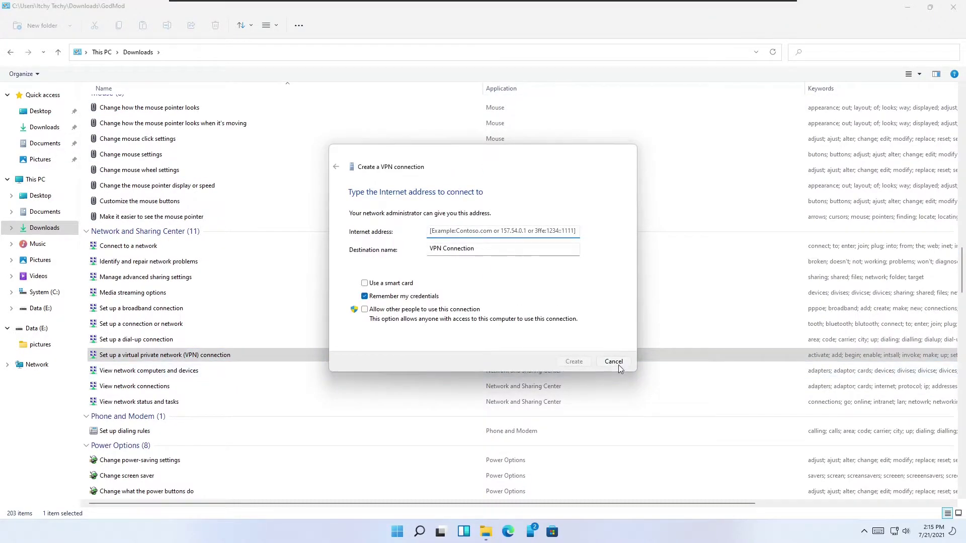
left_click(614, 361)
scroll(317, 387, "down", 6)
double_click(179, 246)
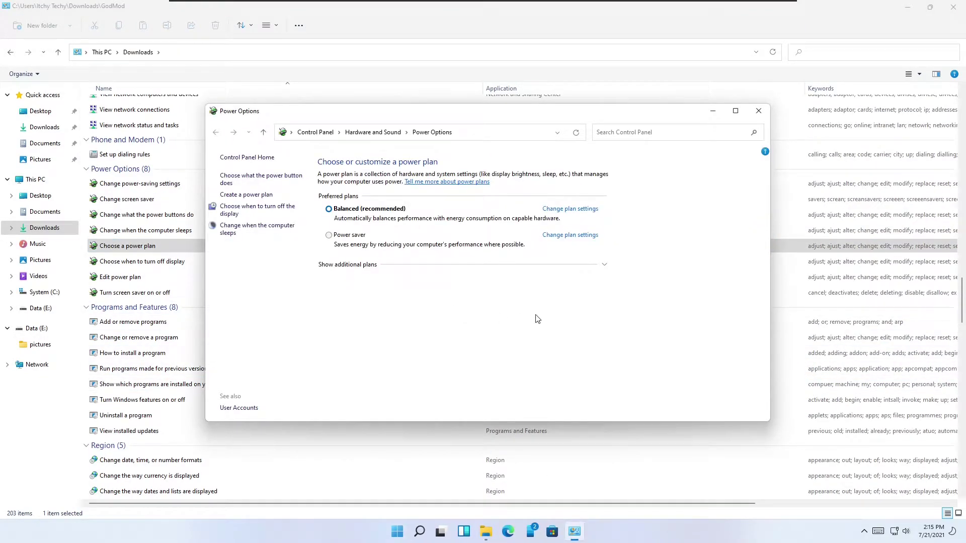
left_click(759, 115)
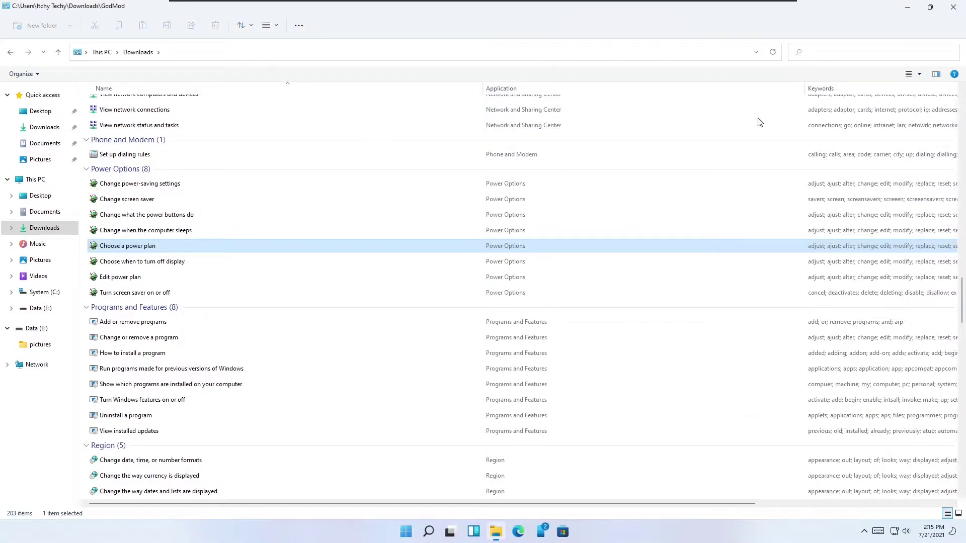
left_click(954, 7)
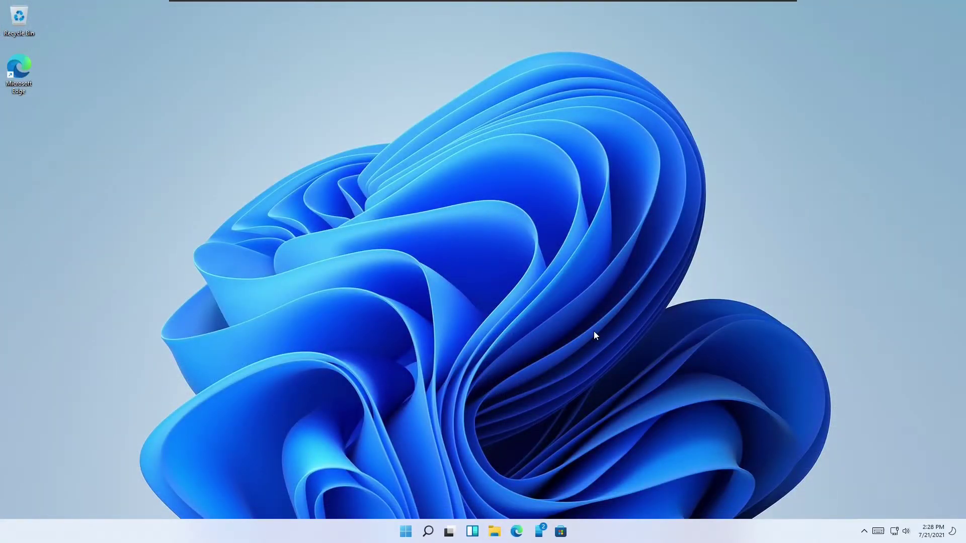
Open a restored File Explorer window and browse This PC > System (C:) > Windows
key("super+e")
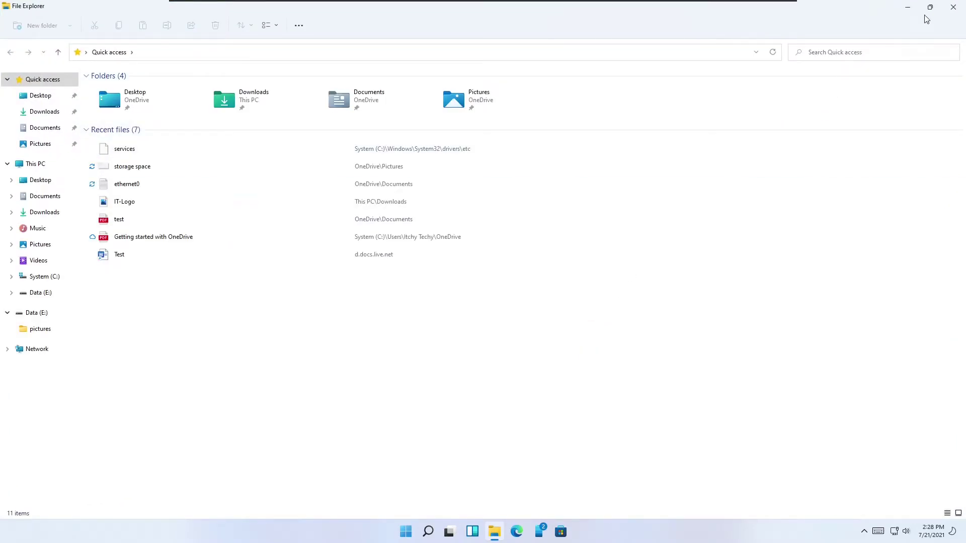
left_click(930, 7)
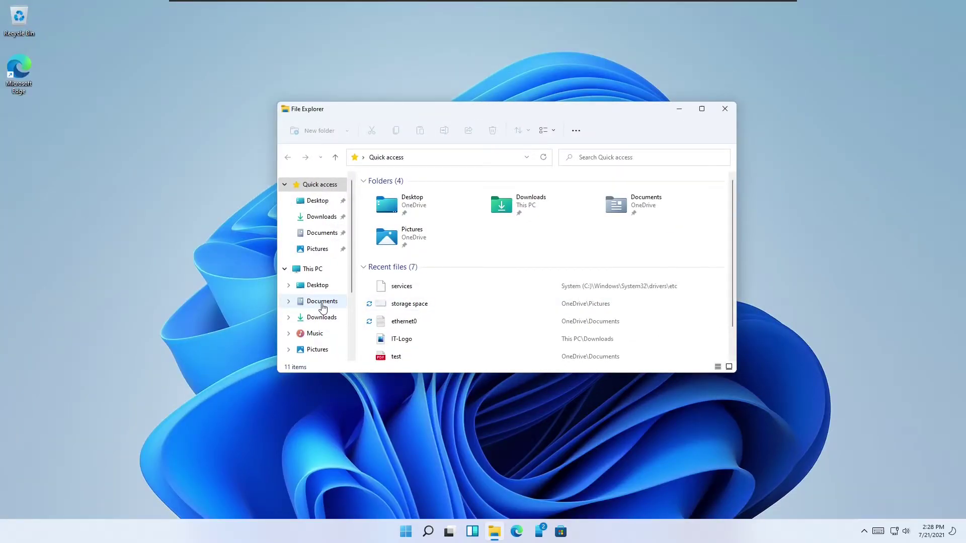
left_click(297, 270)
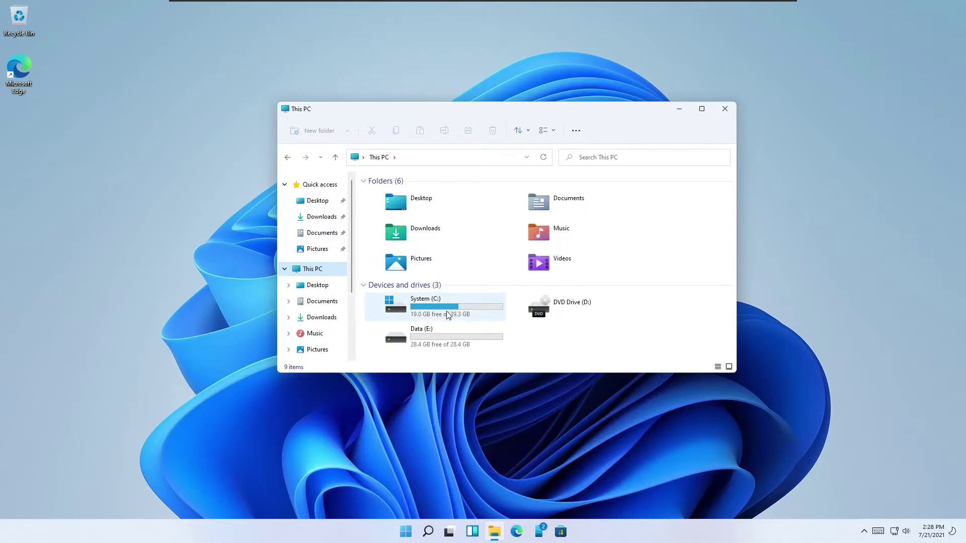
double_click(448, 314)
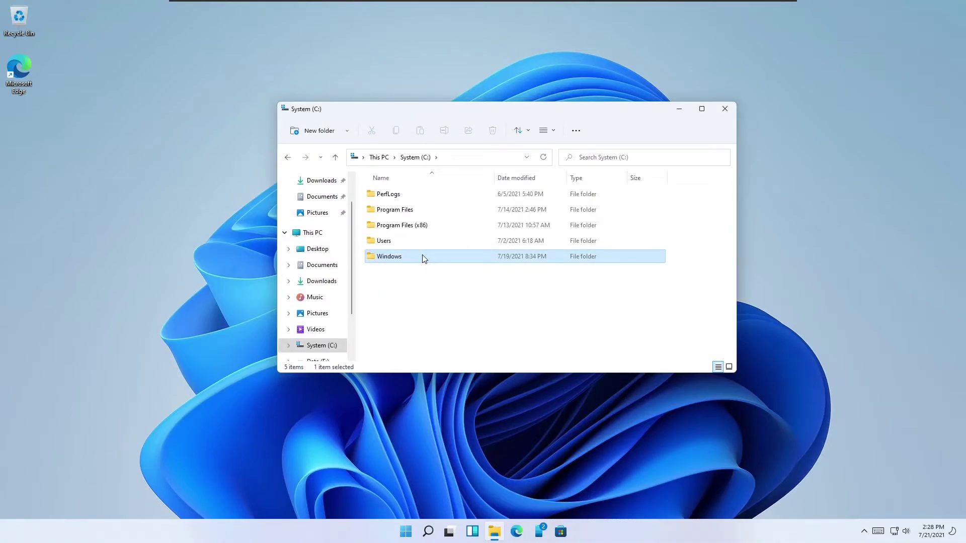
double_click(422, 256)
Jump to System32, open it, and search it for 'slide'
scroll(423, 261, "down", 5)
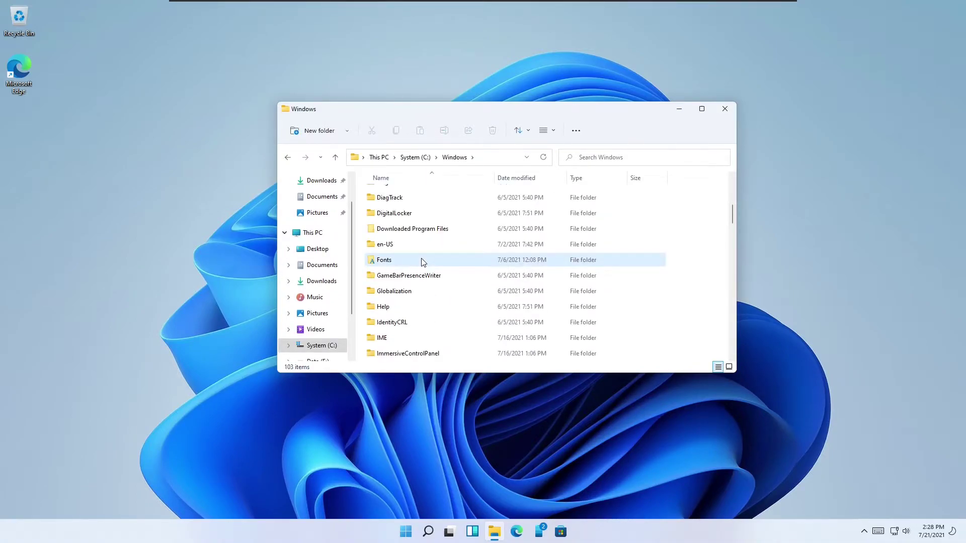
left_click(422, 260)
type("sys")
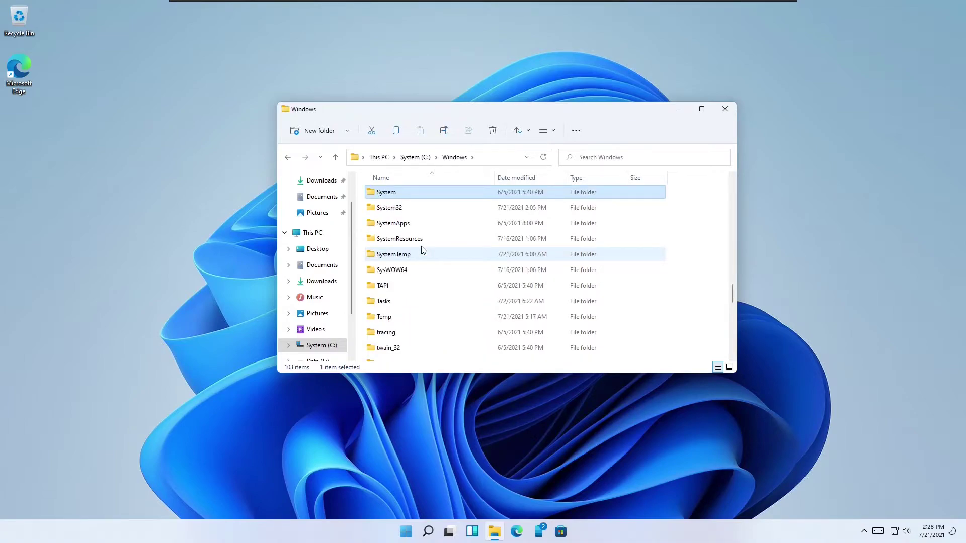
double_click(400, 209)
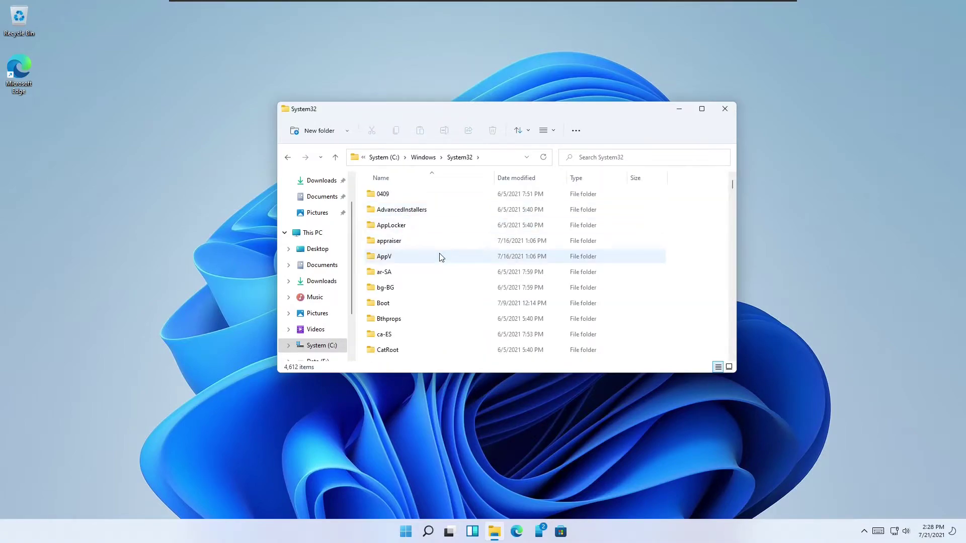
left_click(603, 160)
type("slide")
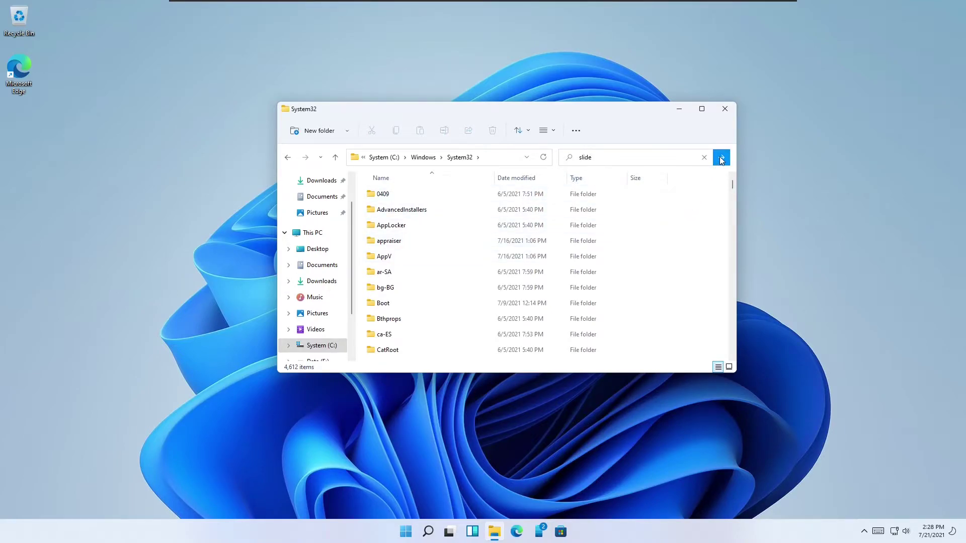
key("Return")
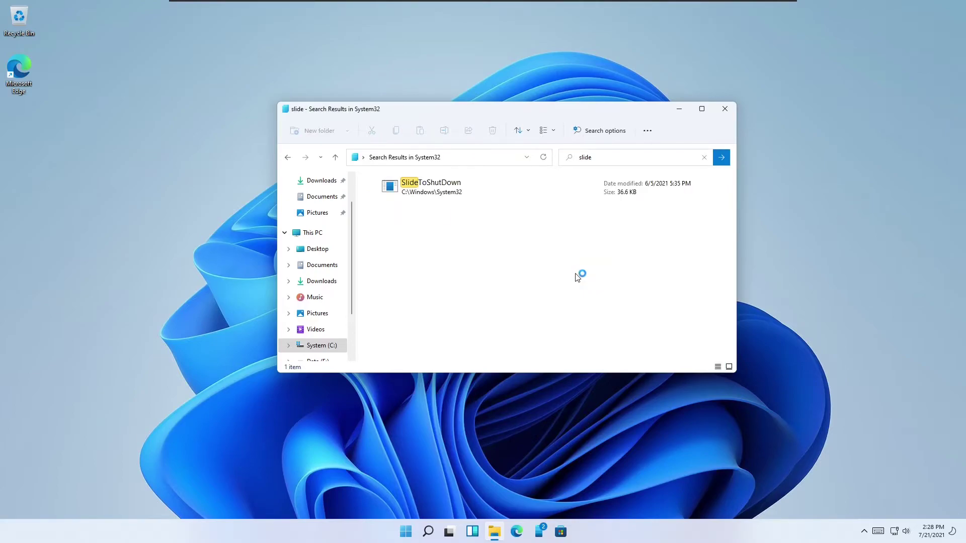
left_click(447, 198)
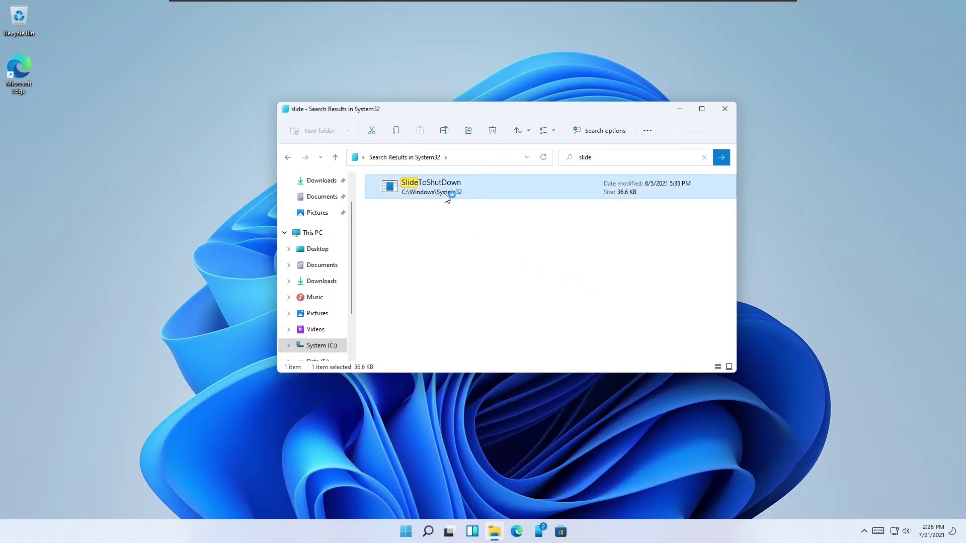
left_click(494, 252)
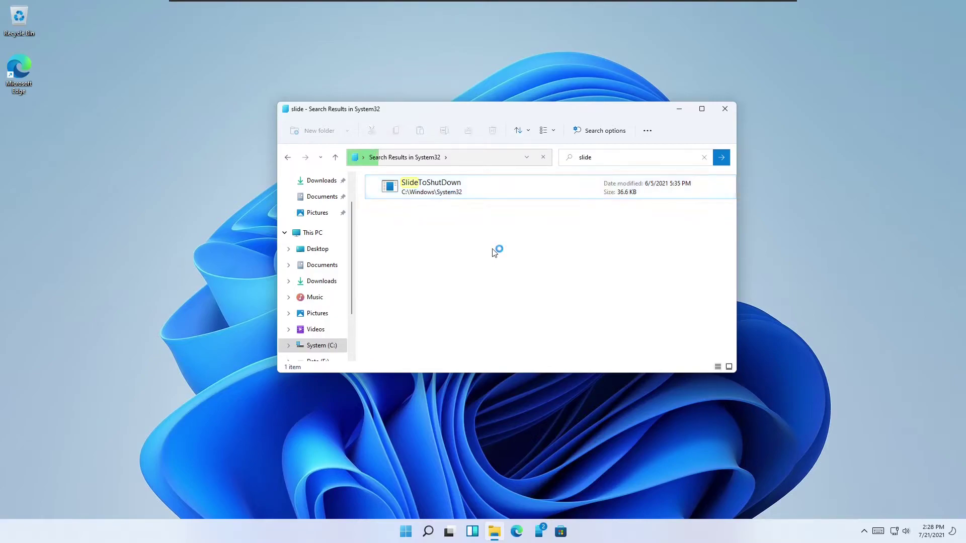
left_click(446, 193)
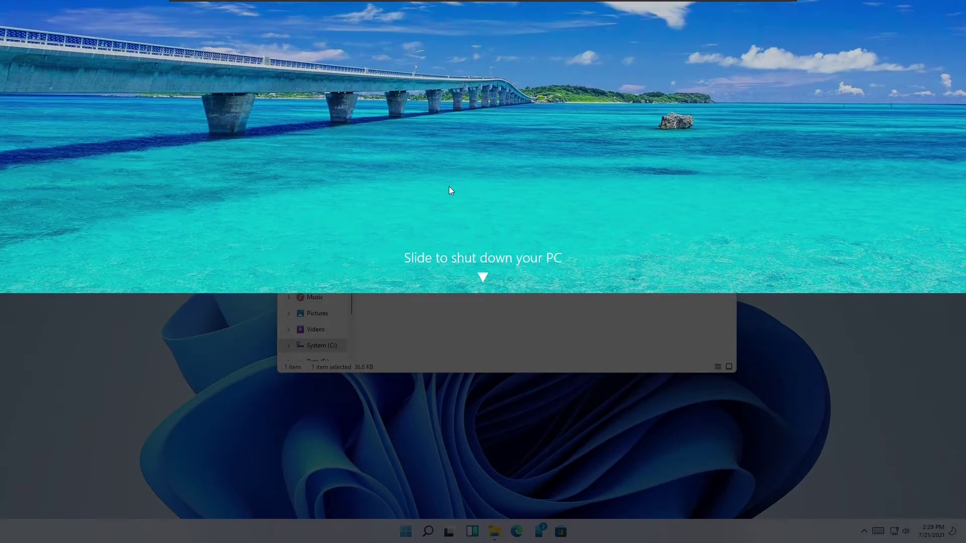
left_click_drag(449, 186, 461, 3)
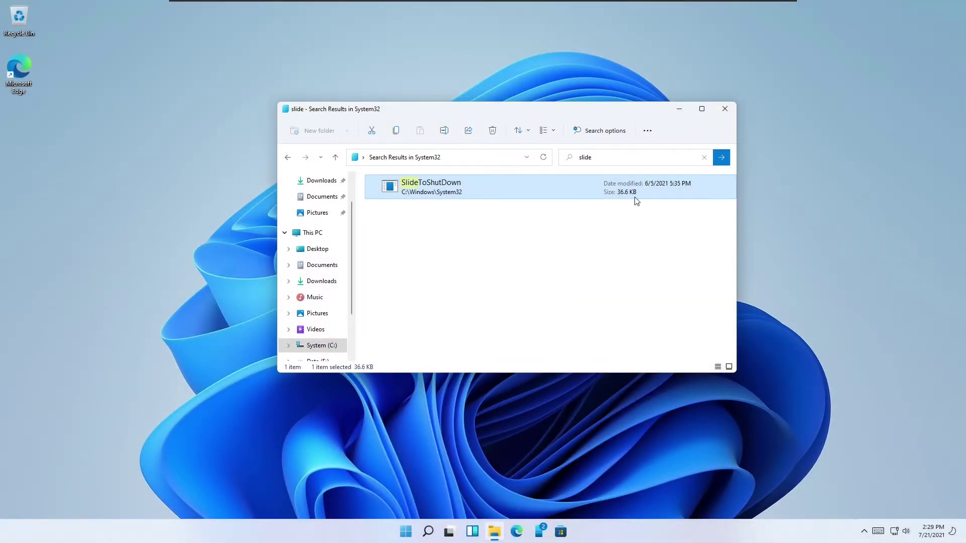
double_click(460, 189)
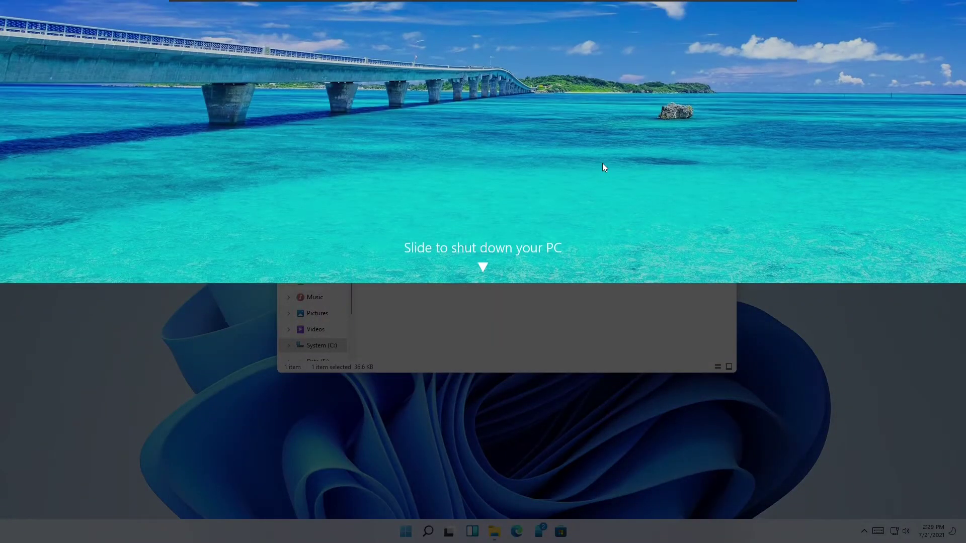
left_click_drag(768, 98, 796, 418)
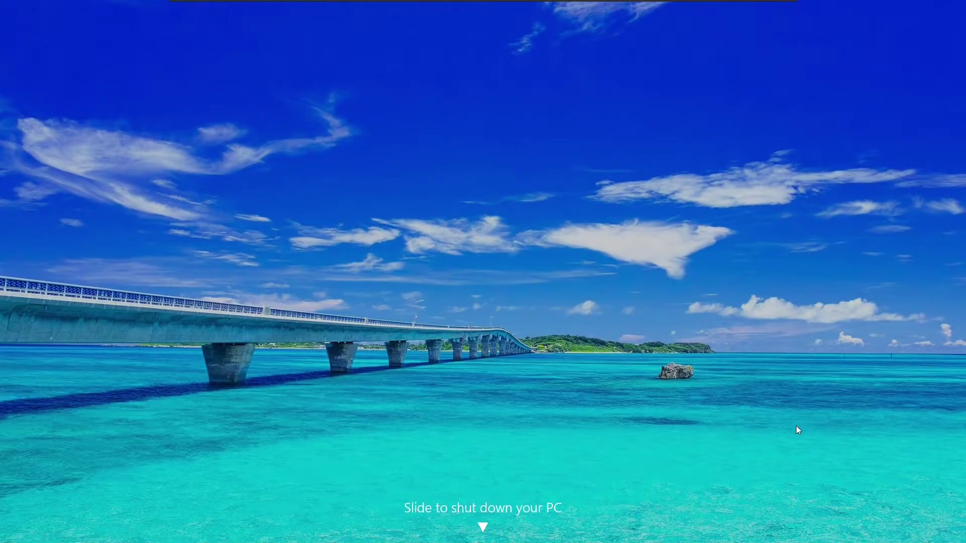
left_click_drag(796, 363, 699, 55)
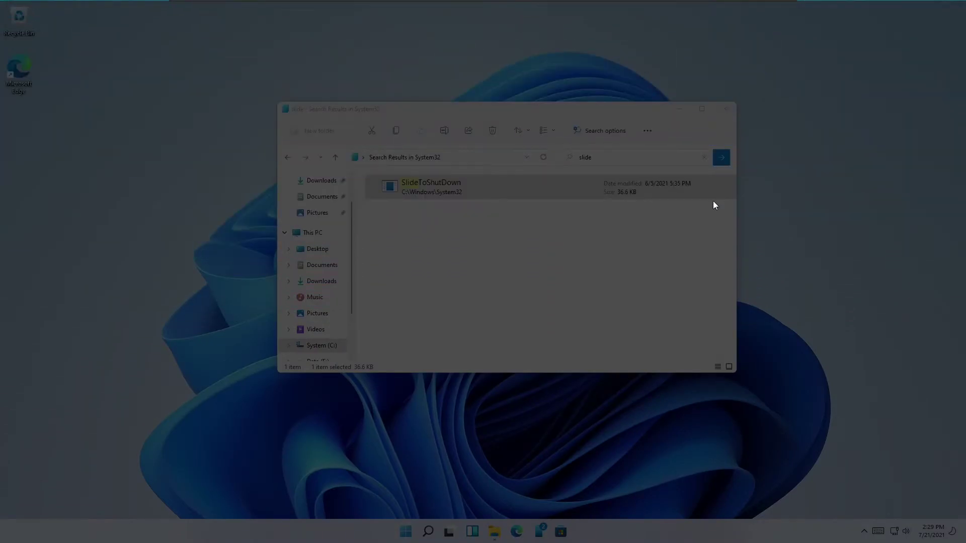
left_click_drag(444, 197, 892, 101)
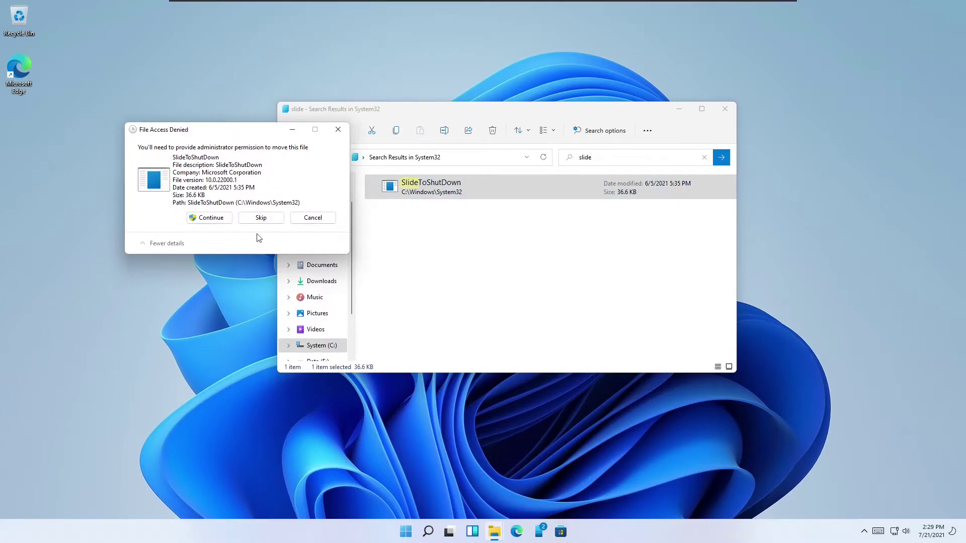
Give up moving SlideToShutDown after the File Access Denied notice
left_click(209, 217)
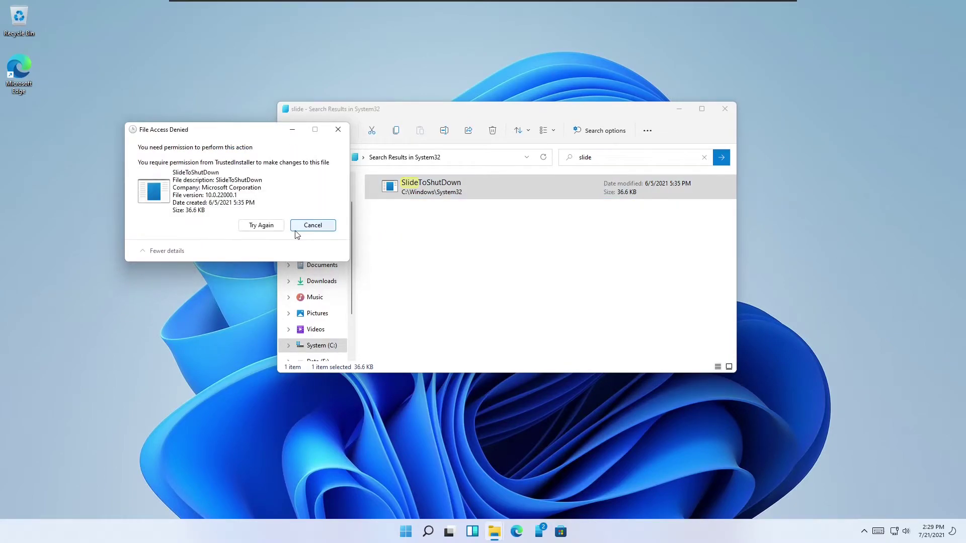
left_click(264, 226)
left_click(313, 226)
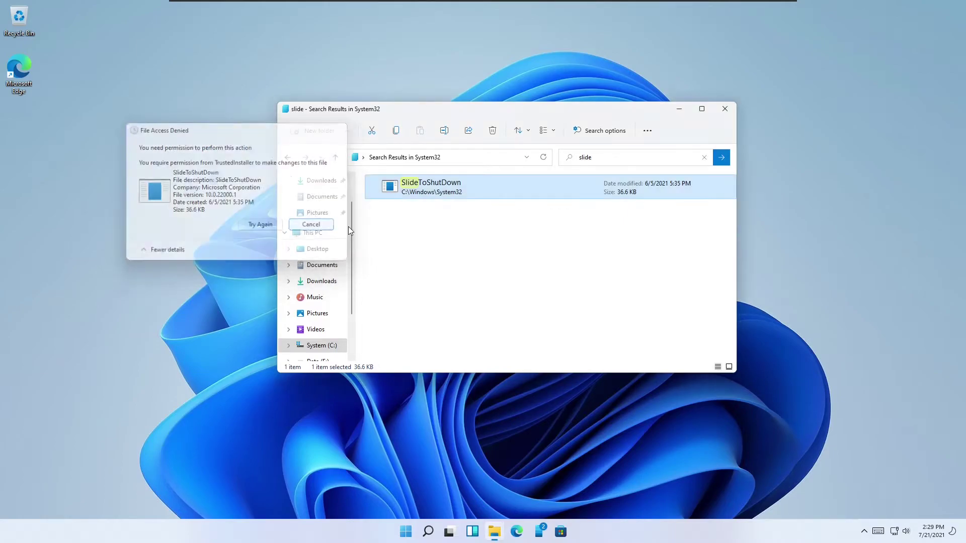
Copy SlideToShutDown's path and bring up the desktop's context menu
right_click(424, 192)
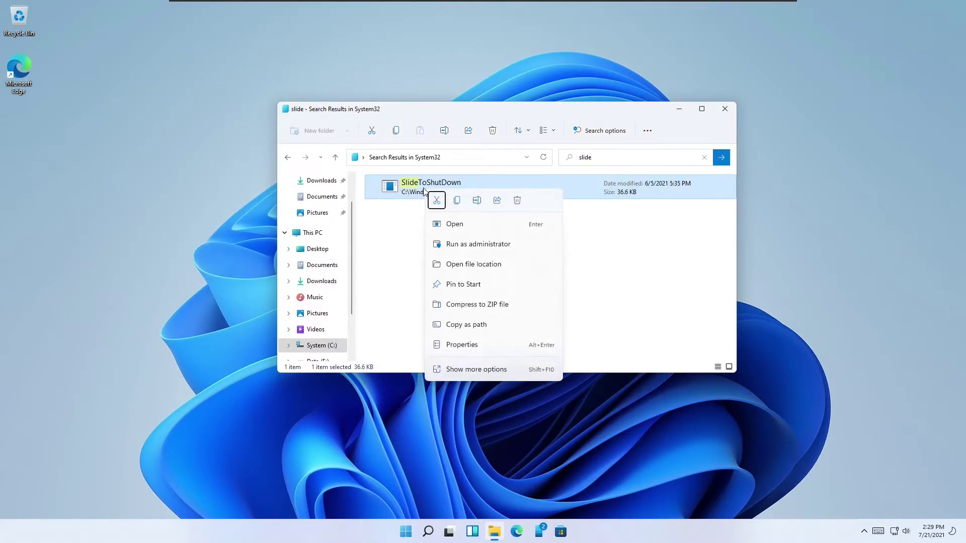
left_click(491, 325)
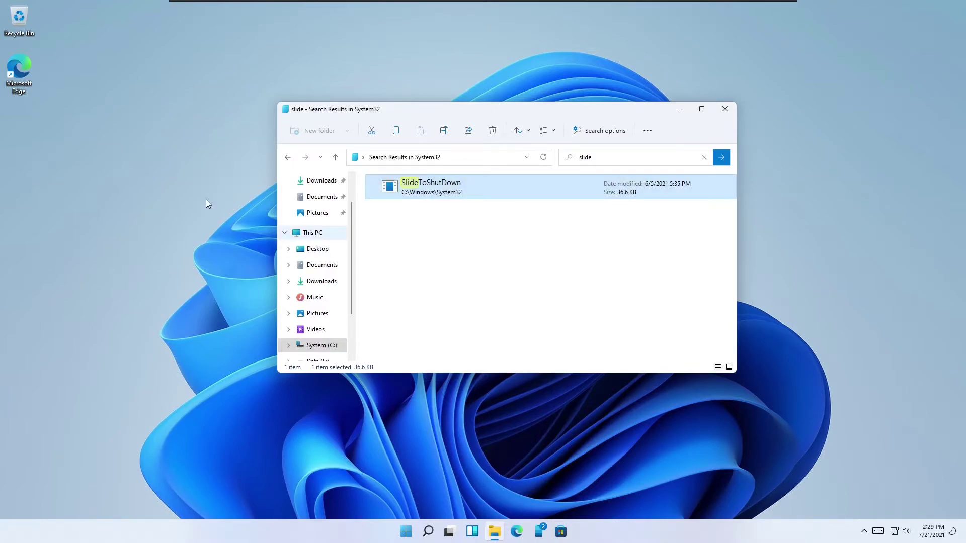
right_click(169, 173)
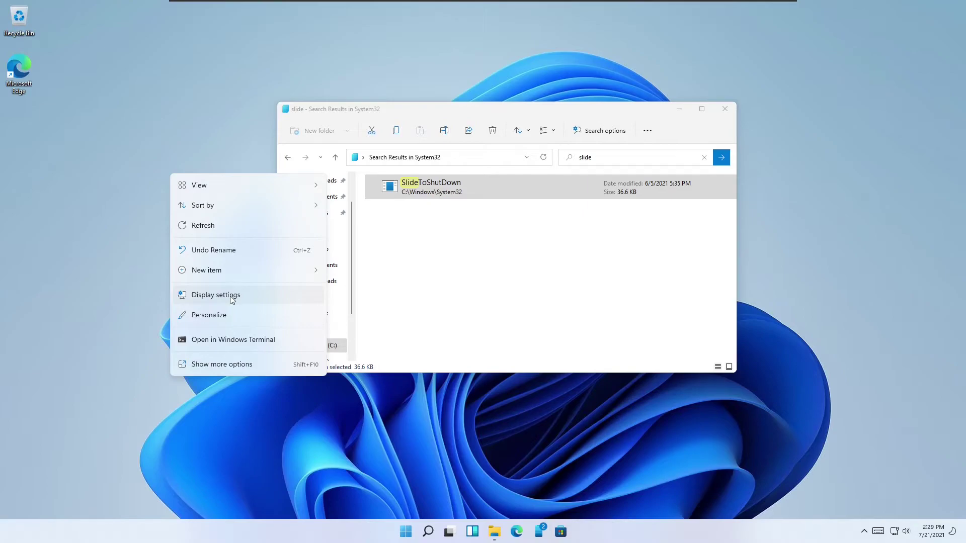
Make a desktop shortcut to the pasted C:\Windows\System32\SlideToShutDown.exe path, named SlideToShutDown
mouse_move(241, 276)
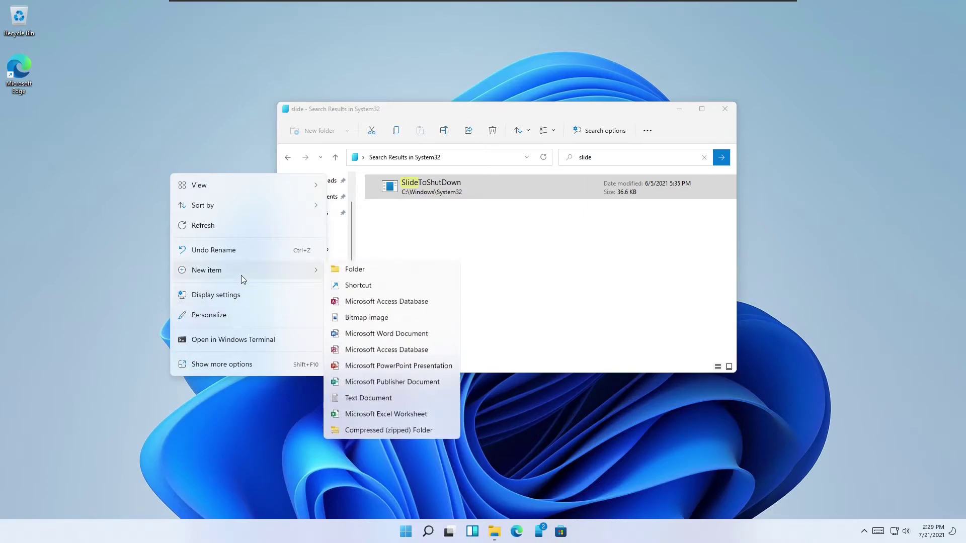
left_click(358, 285)
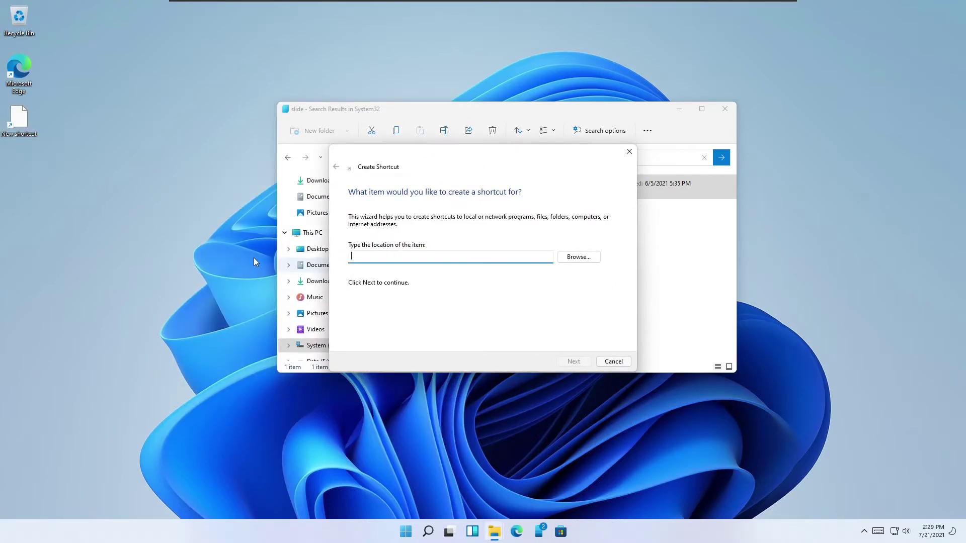
right_click(415, 260)
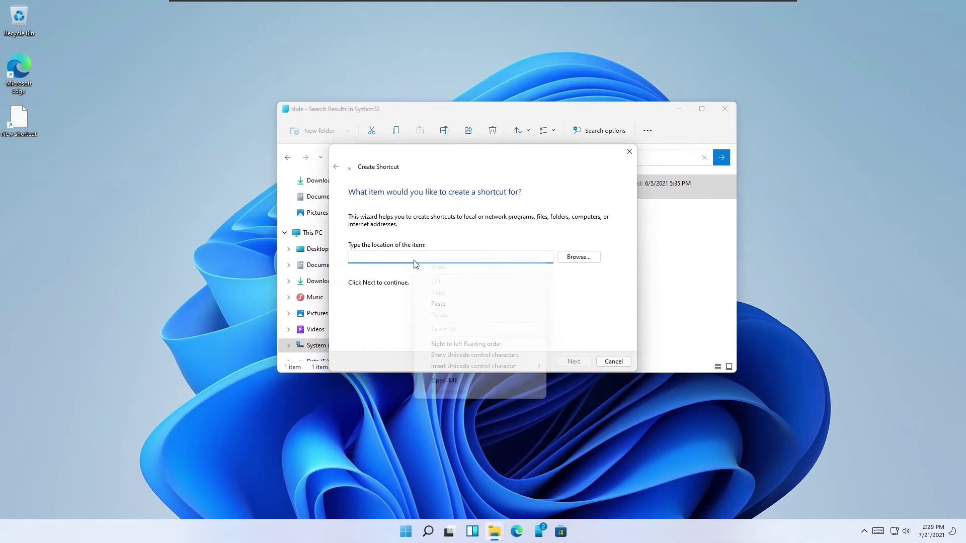
left_click(439, 304)
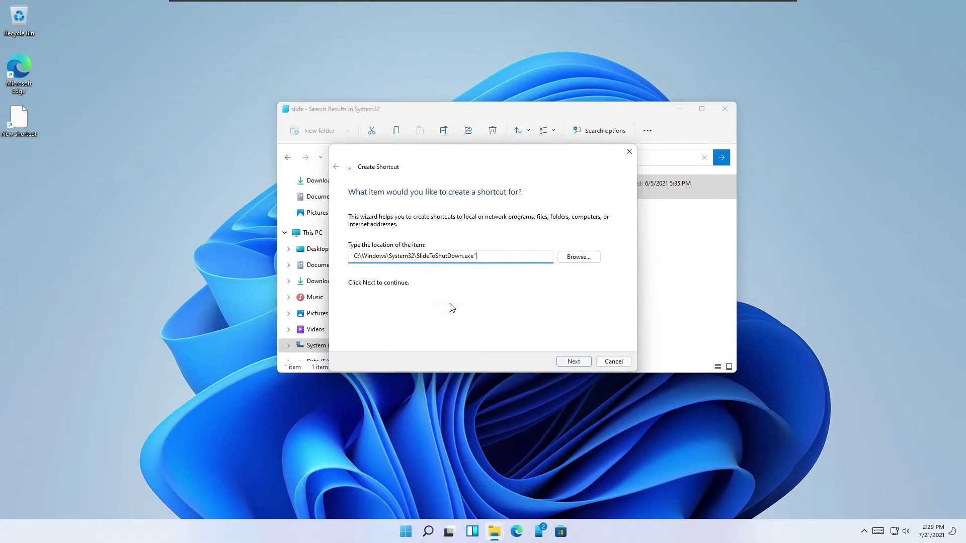
left_click(582, 362)
left_click(574, 361)
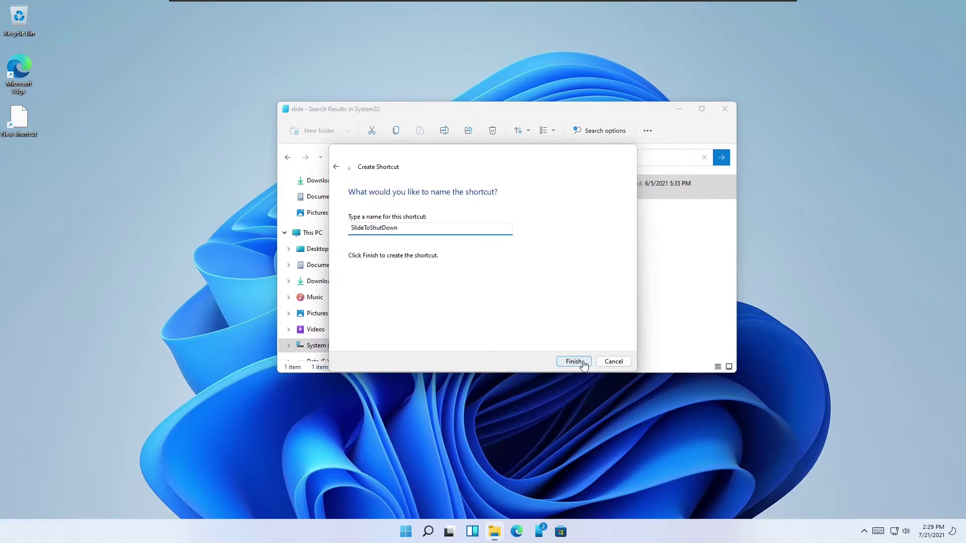
Launch the SlideToShutDown shortcut, cancel the slide-down screen, and close File Explorer
double_click(25, 121)
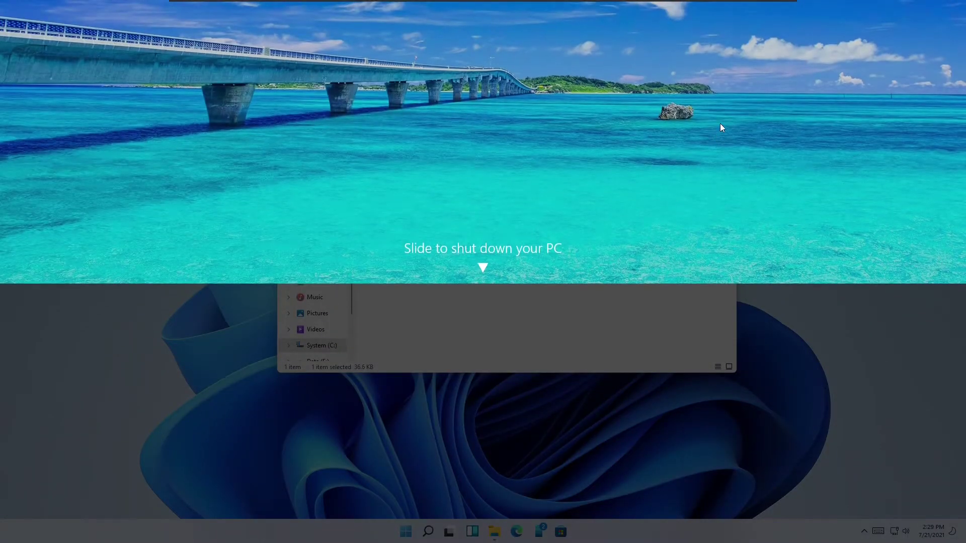
left_click_drag(720, 123, 793, 182)
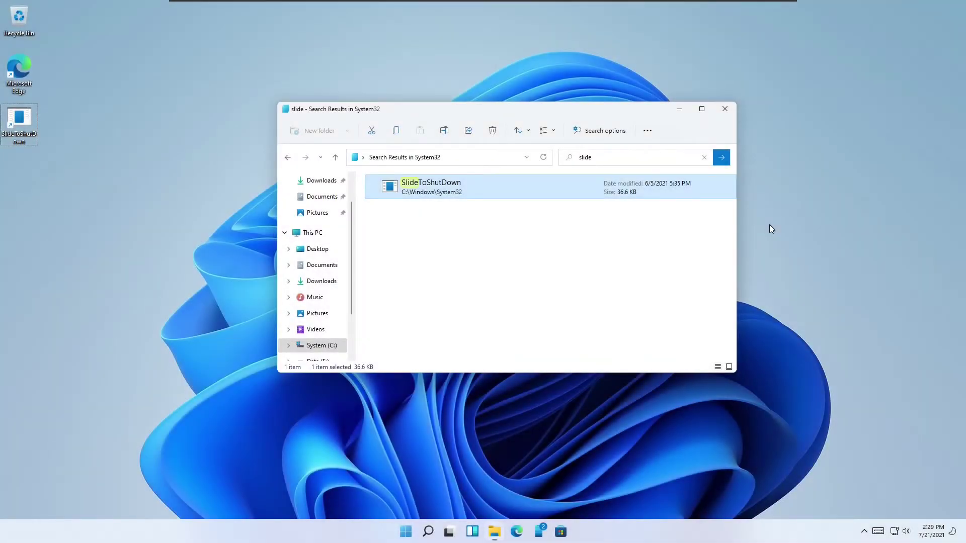
left_click(724, 108)
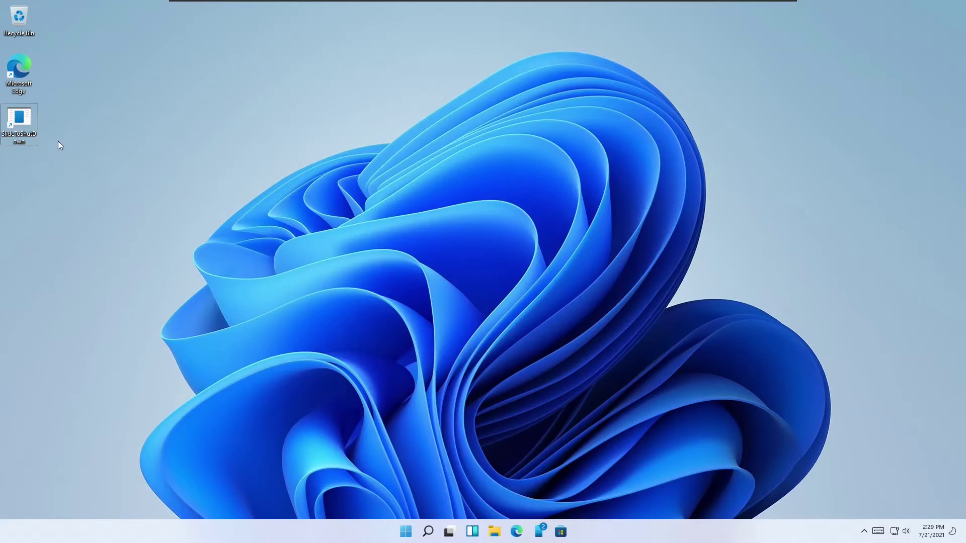
Add a new folder to the desktop and keep its default name, New folder
right_click(462, 139)
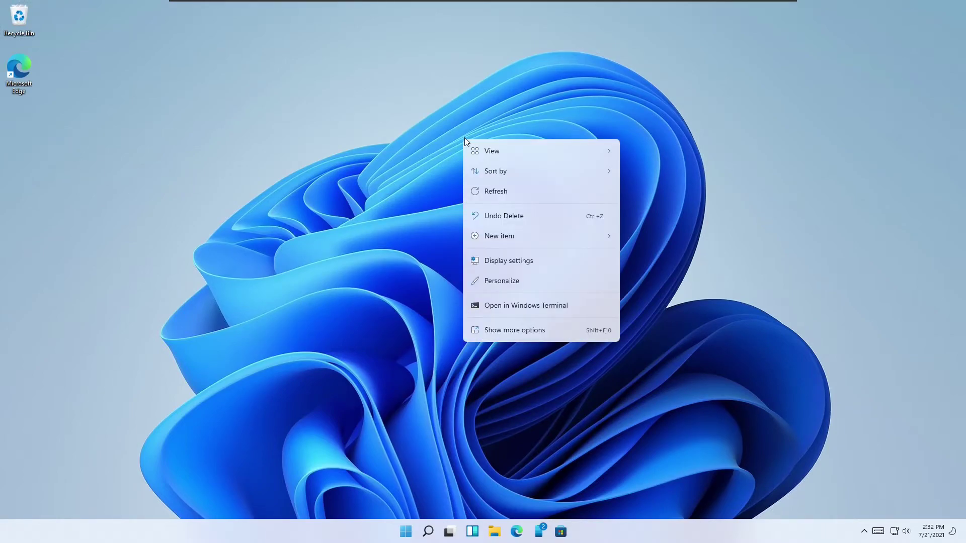
mouse_move(554, 239)
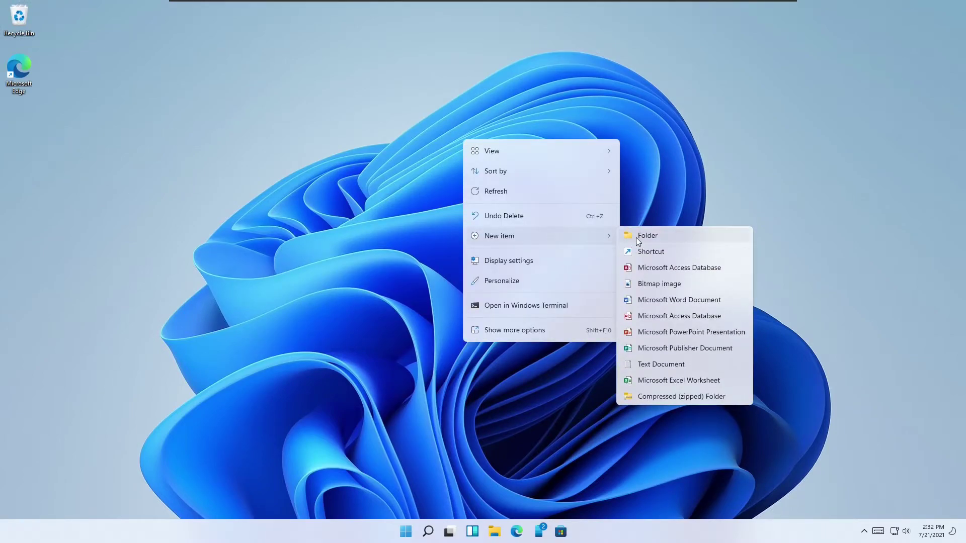
left_click(645, 234)
left_click(645, 234)
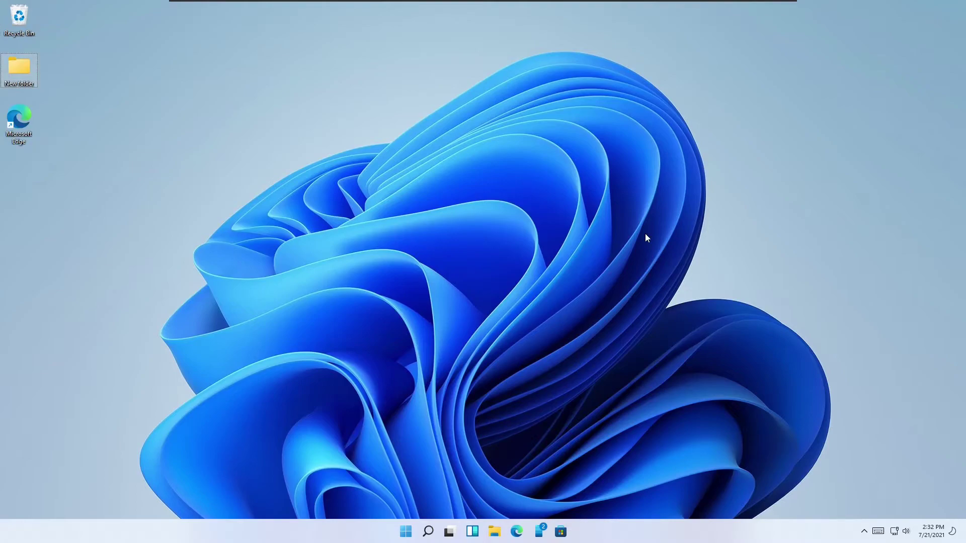
Try renaming the folder to the reserved names CON, PRN, AUX and NUL, dismissing each error
key("F2")
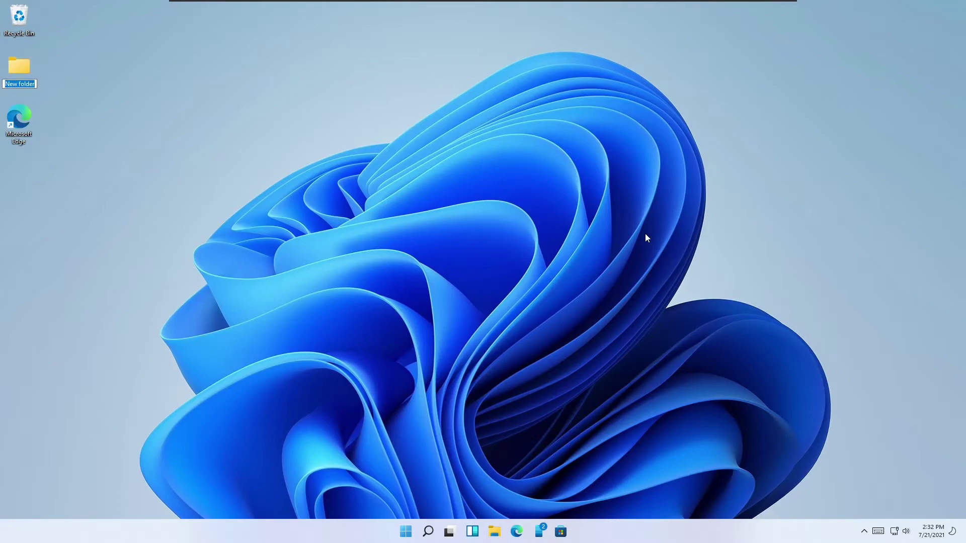
type("CON")
key("Return")
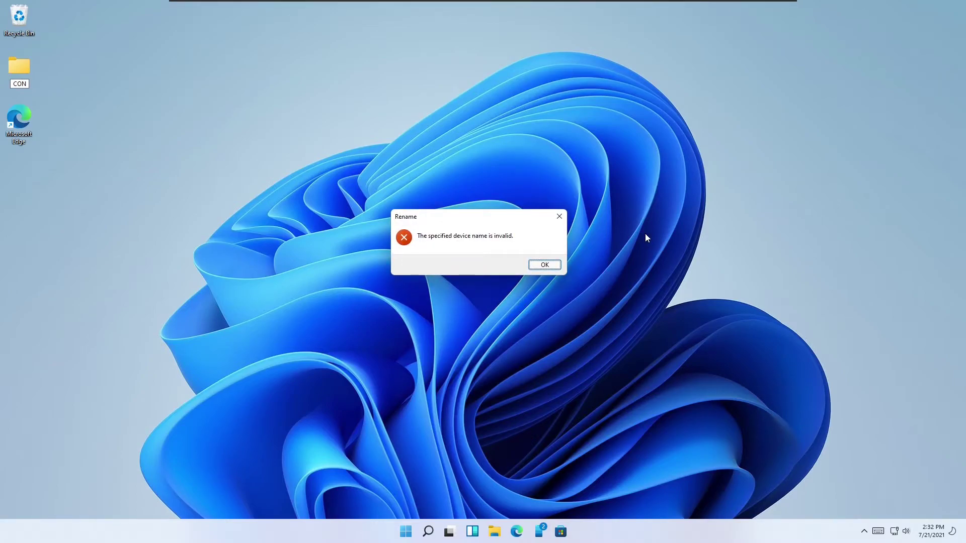
key("Return")
type("P")
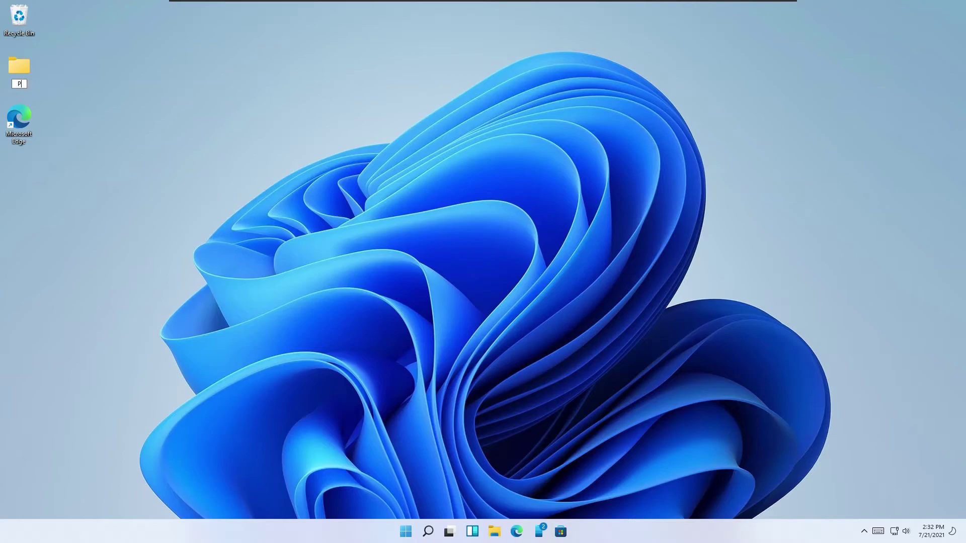
type("RN")
key("Return")
key("Return")
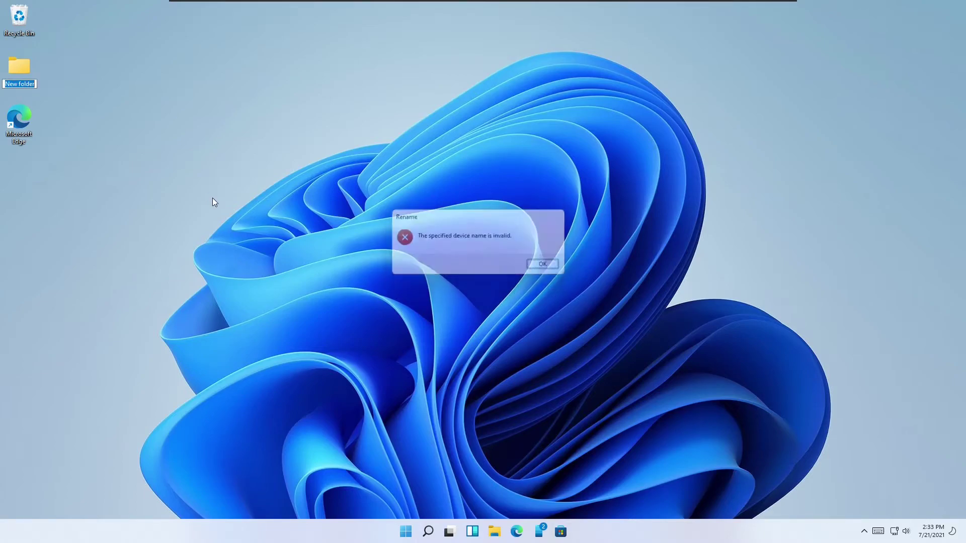
type("AUX")
key("Return")
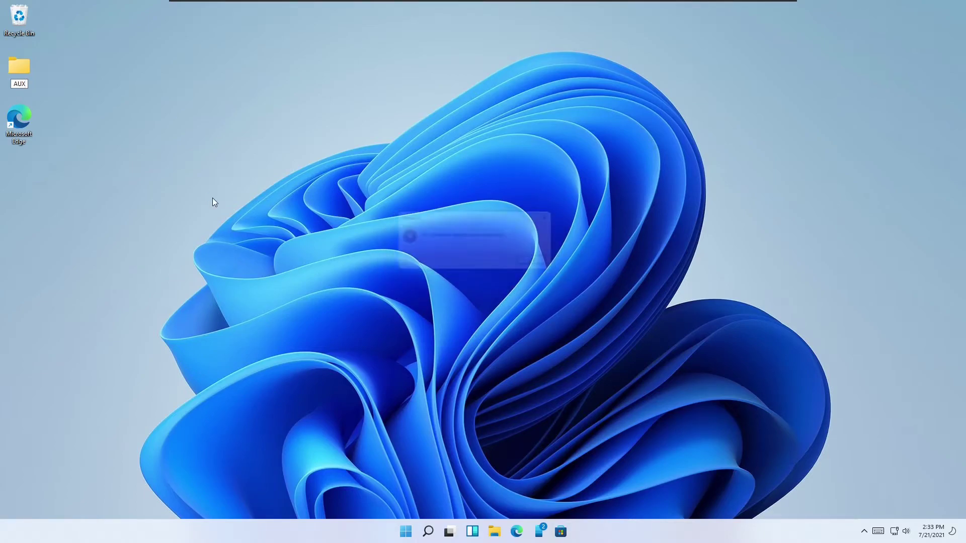
key("Return")
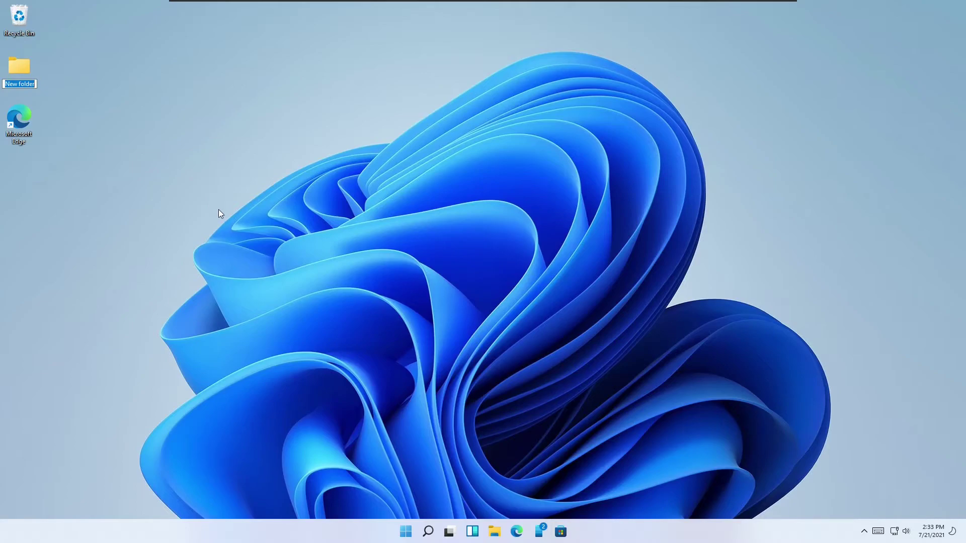
type("NUL")
key("Return")
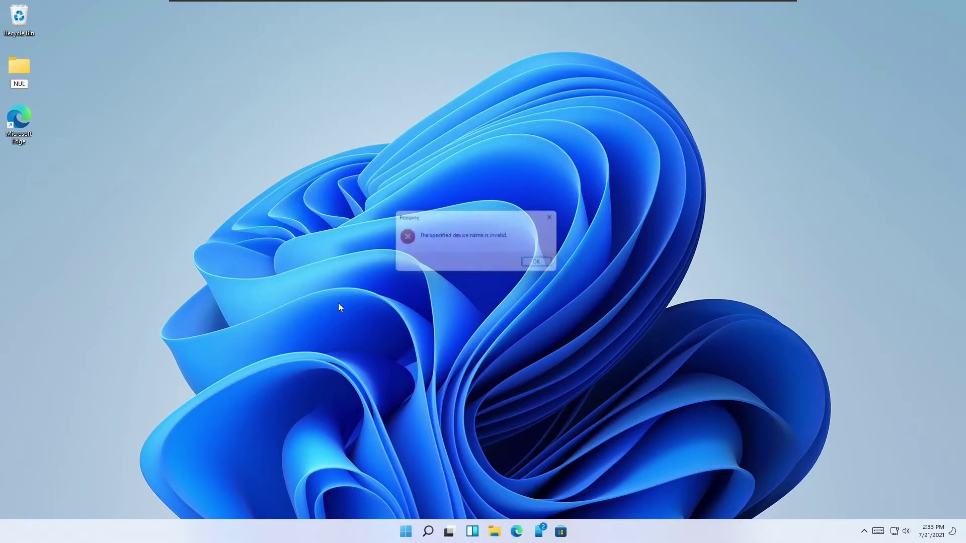
key("Return")
Rename the folder to CLOCKS, then permanently delete it with Shift+Delete
type("CLOCK")
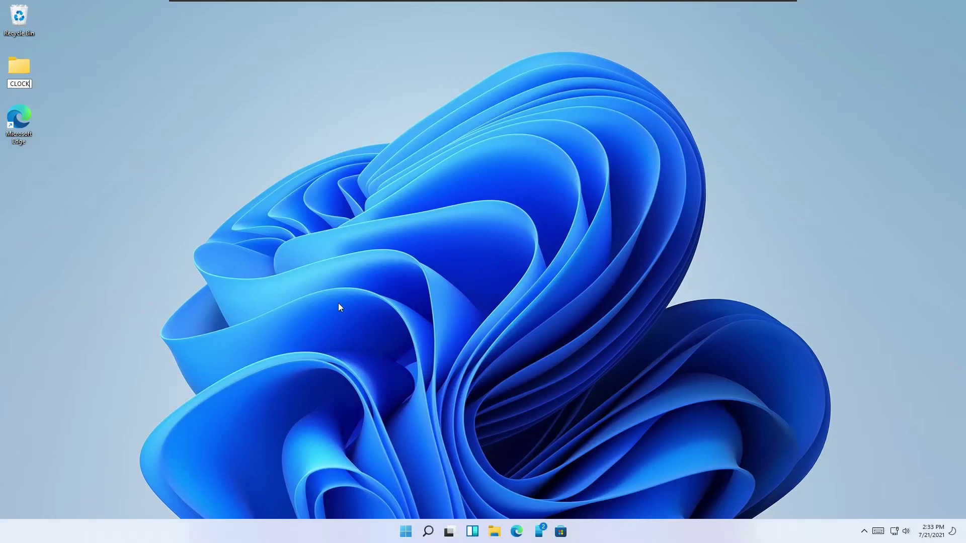
type("S")
key("Return")
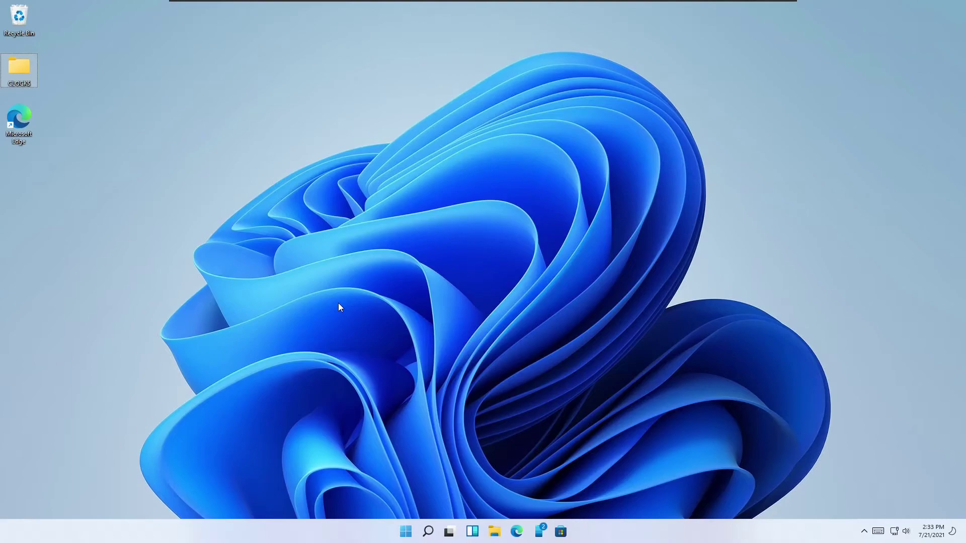
key("F2")
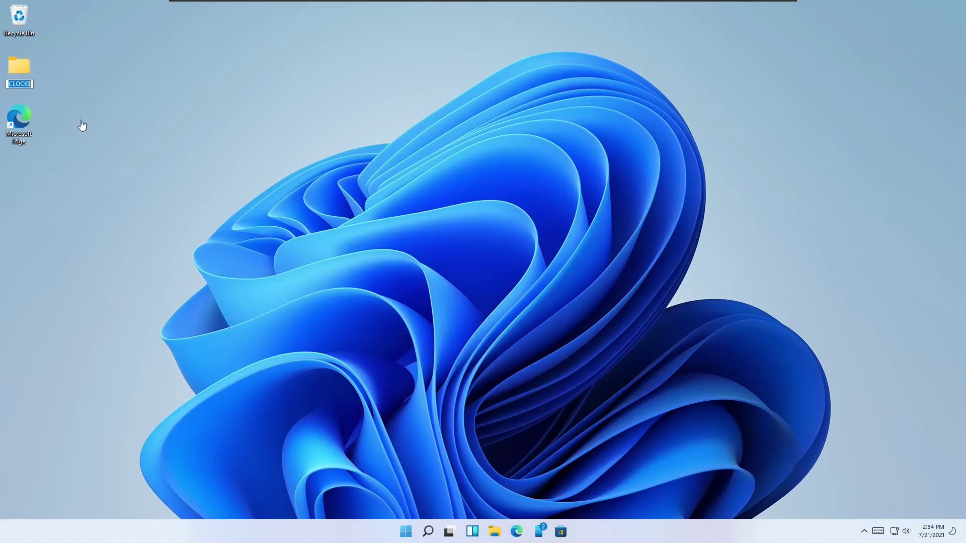
left_click(75, 86)
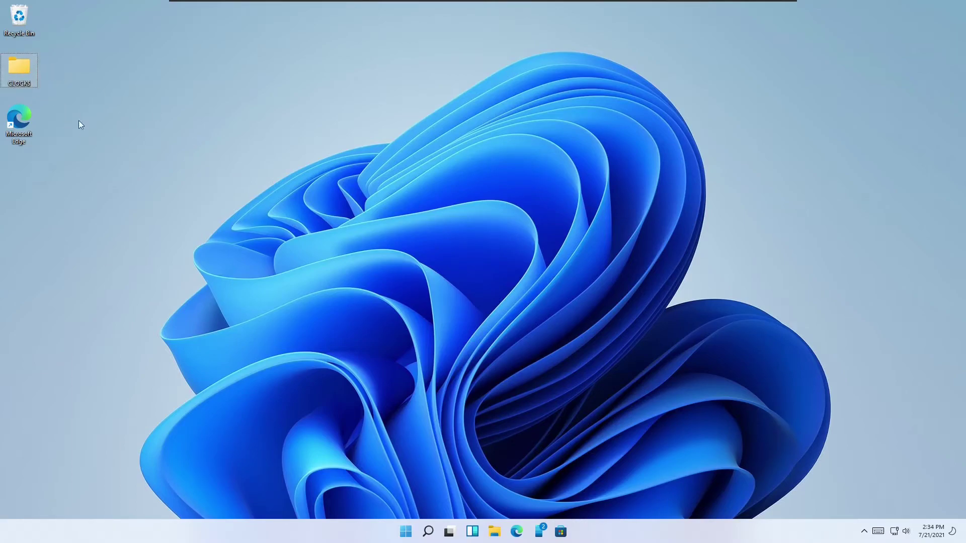
key("shift+Delete")
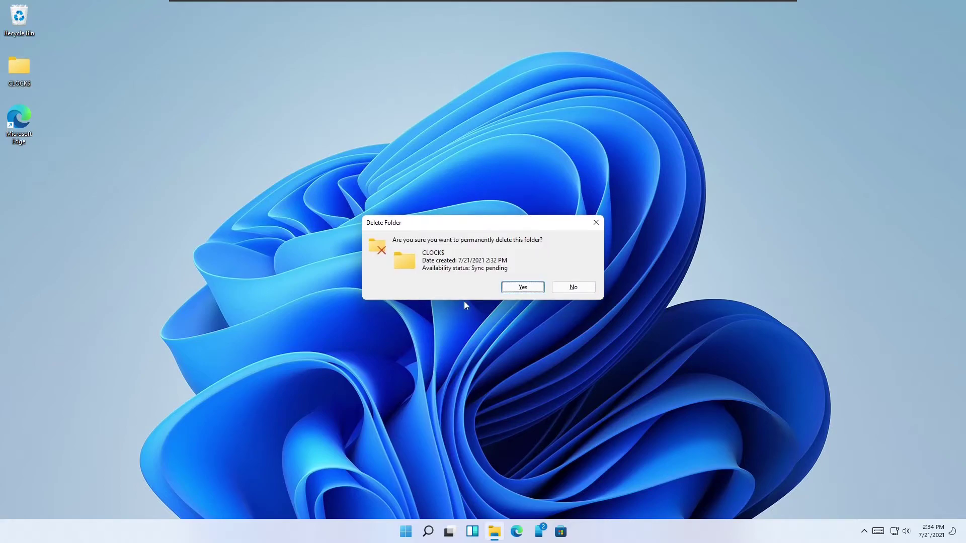
left_click(522, 287)
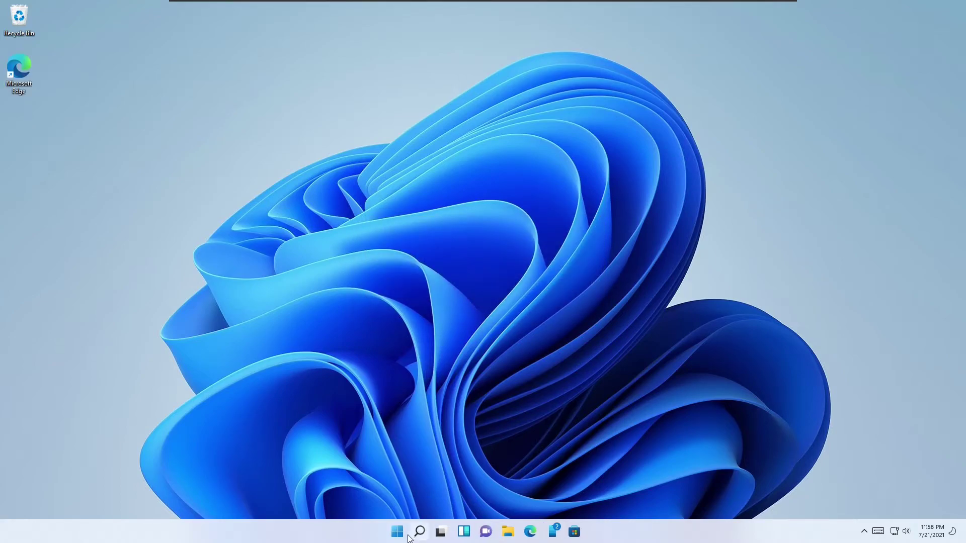
Search Start for 'word' and launch Microsoft Word from the results
left_click(397, 533)
type("word")
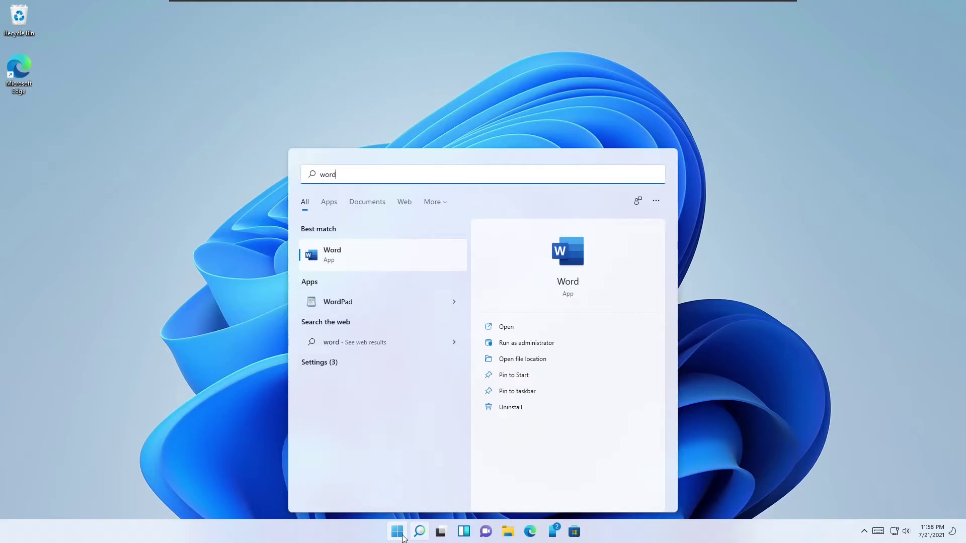
left_click(579, 283)
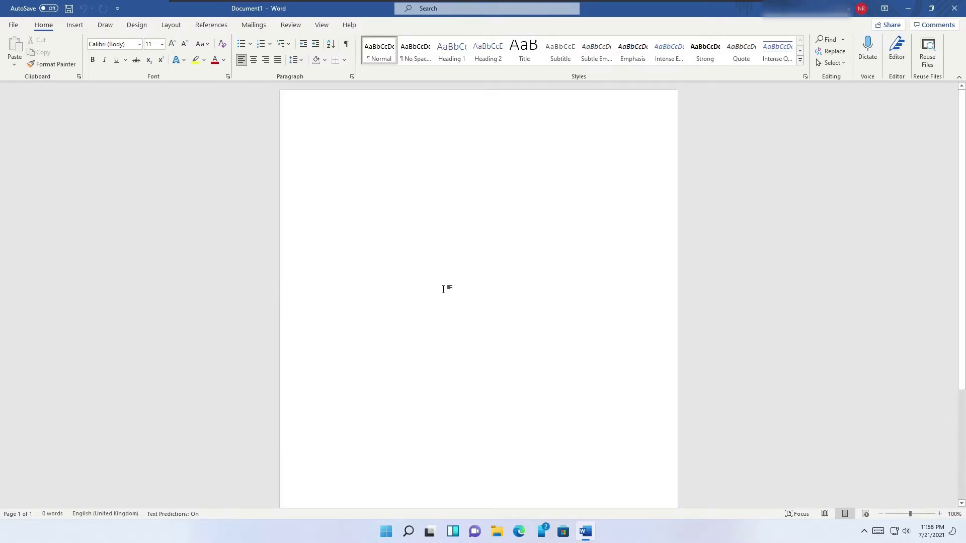
Enter =rand(5,10) in the blank document to generate sample paragraphs
type("=rand(5")
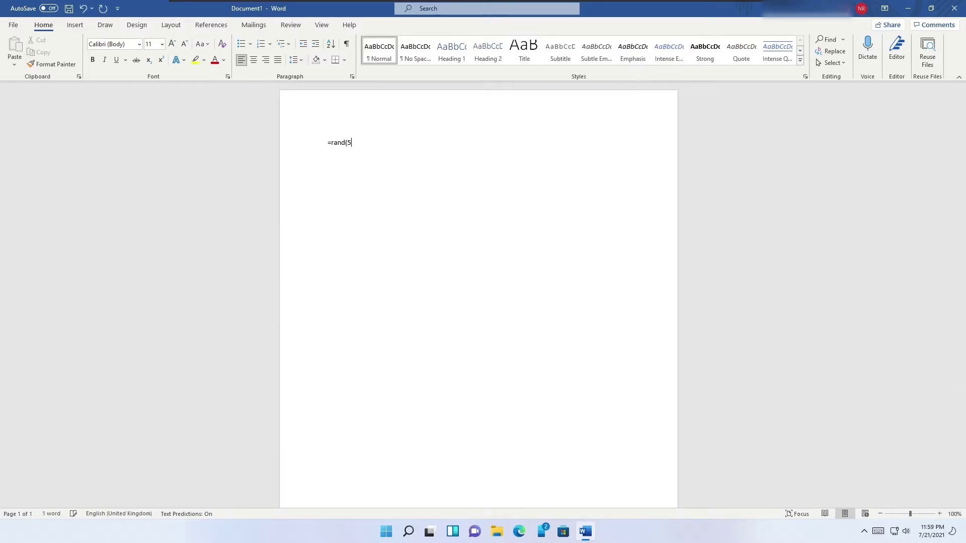
type(",10)")
key("Return")
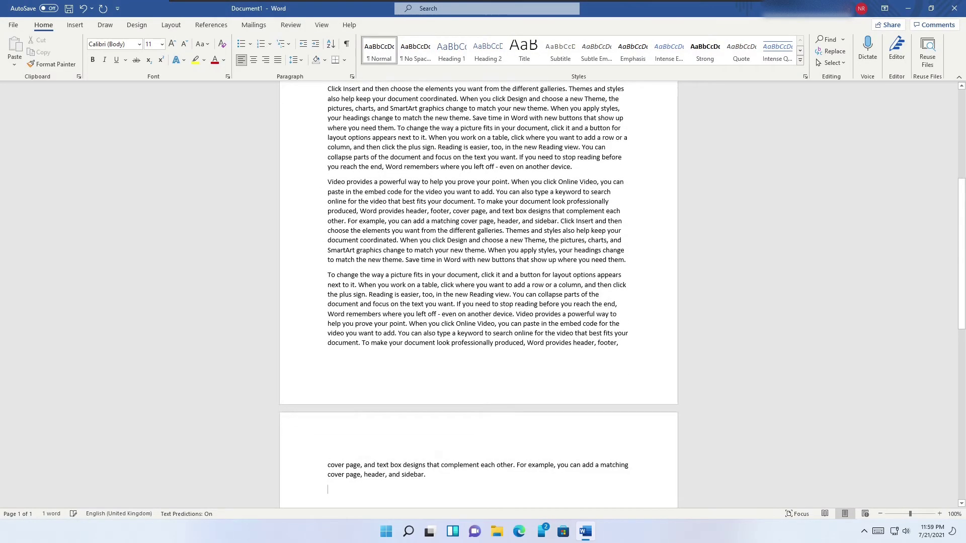
Select the first three paragraphs and single words like 'professionally' in the sample text
scroll(452, 308, "up", 15)
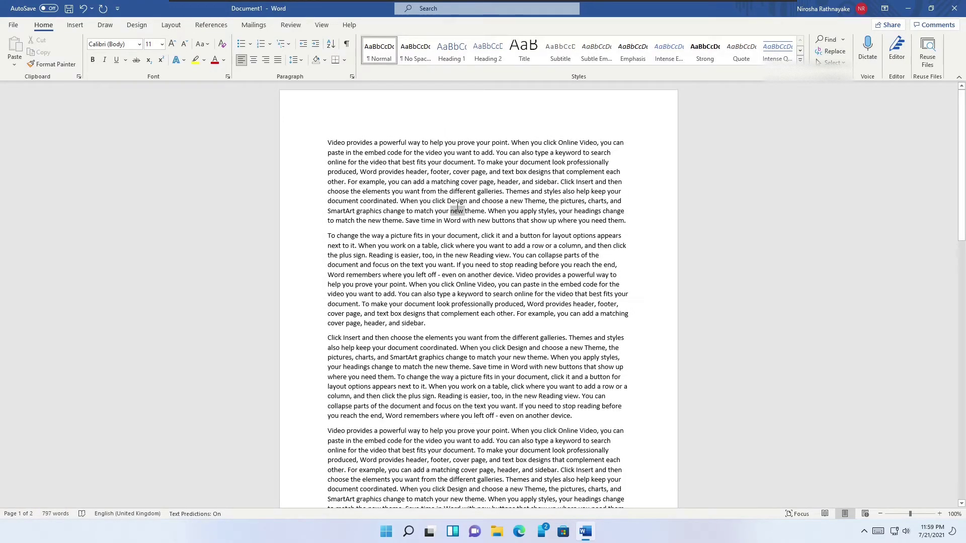
triple_click(457, 206)
double_click(458, 304)
triple_click(459, 304)
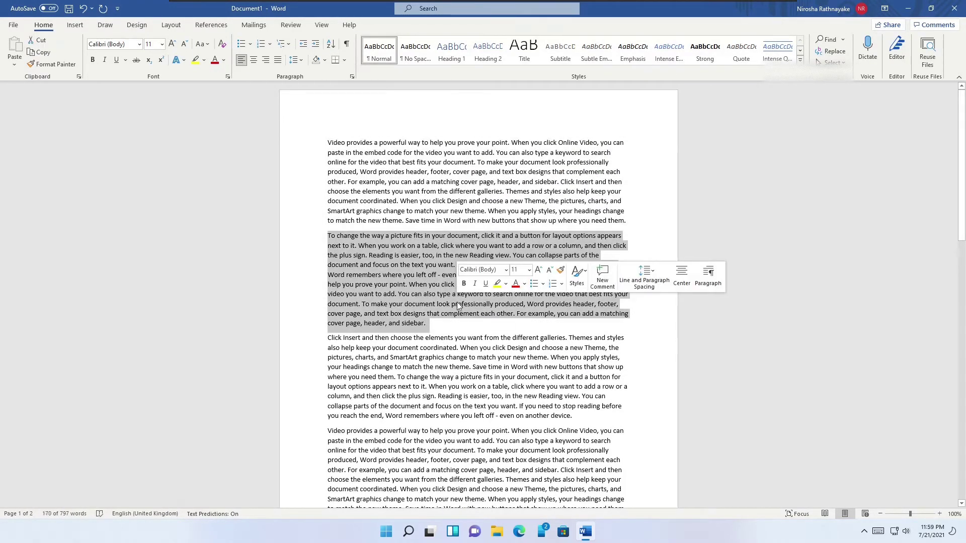
double_click(471, 377)
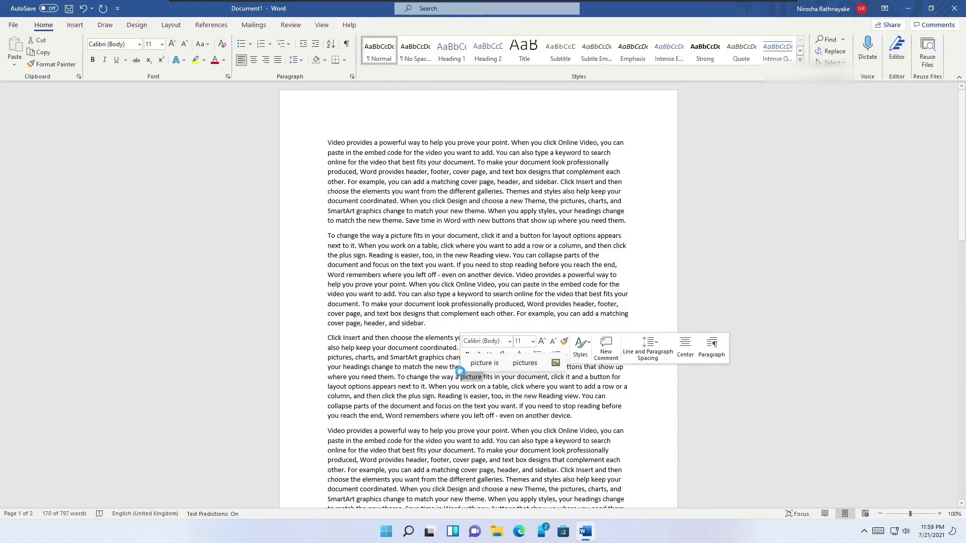
triple_click(425, 386)
Select the 'Video provides' paragraph, then the 'To change the way' paragraph further down
scroll(425, 386, "down", 3)
triple_click(424, 386)
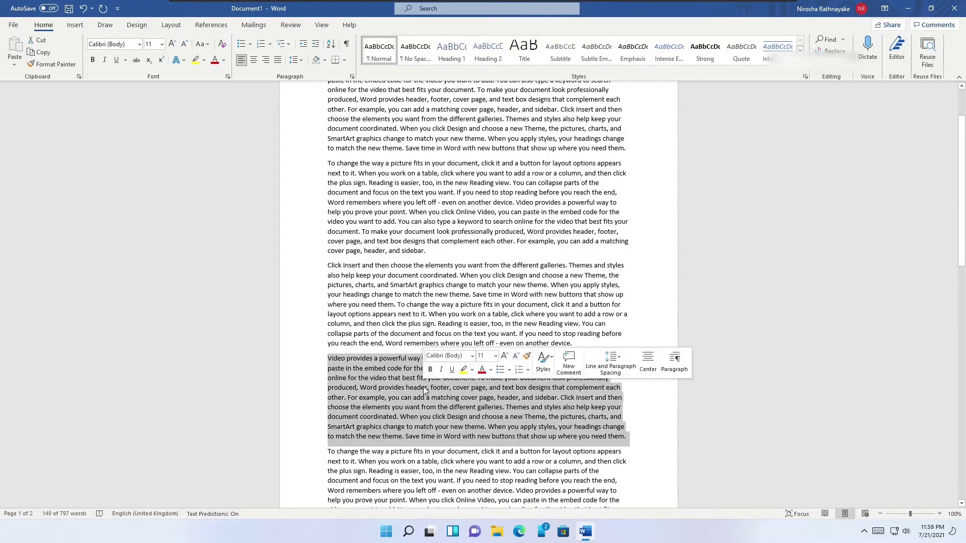
scroll(424, 387, "down", 3)
triple_click(424, 388)
scroll(423, 388, "down", 8)
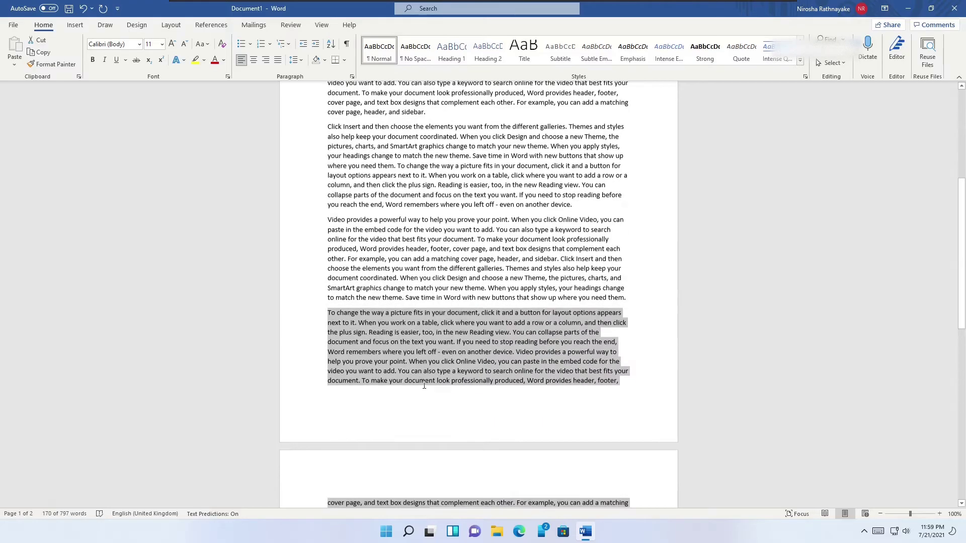
scroll(424, 385, "up", 4)
scroll(424, 385, "down", 3)
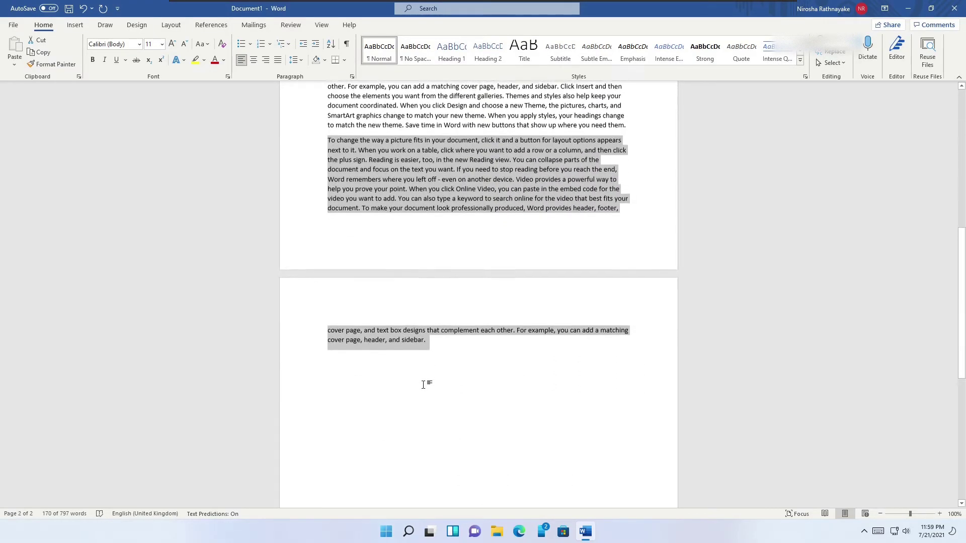
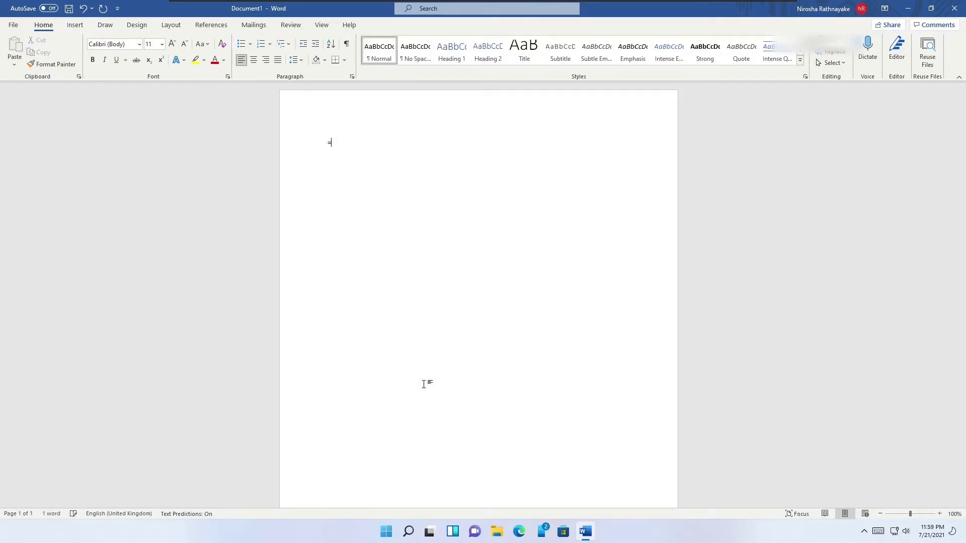
Expand the =rand() formula into a sample sentence, then delete it
type("nd(1,1")
key("Return")
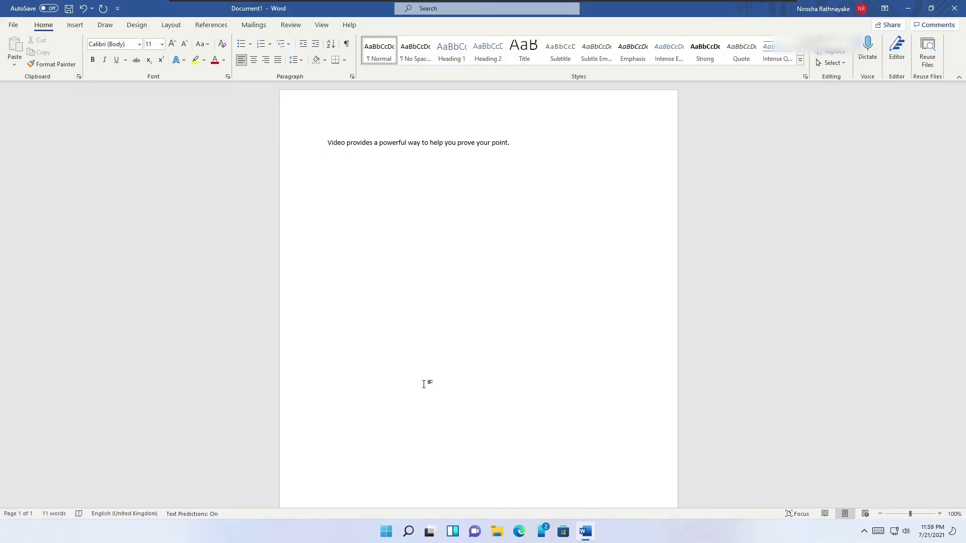
key("ctrl+a")
key("BackSpace")
Replace the text with three sample paragraphs generated by =rand.old()
type("=rand")
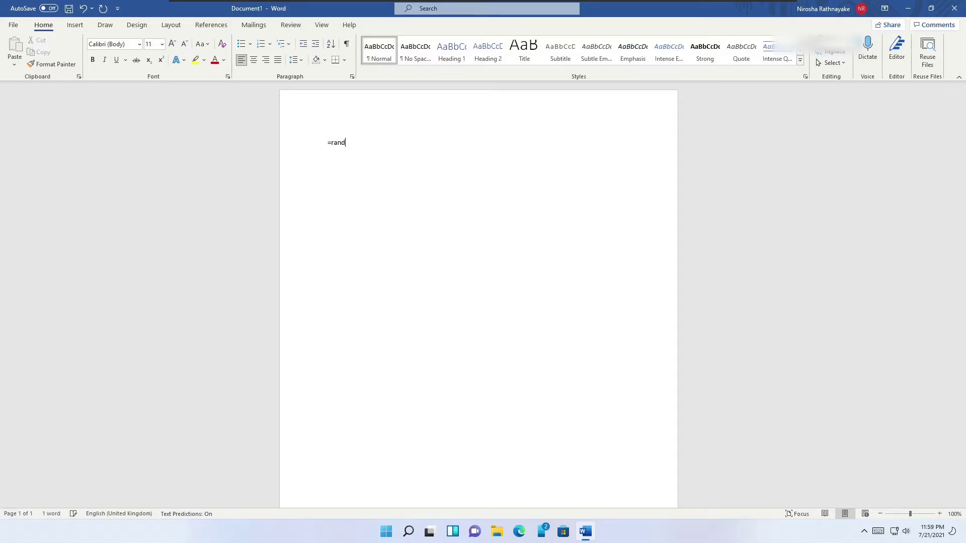
type("(")
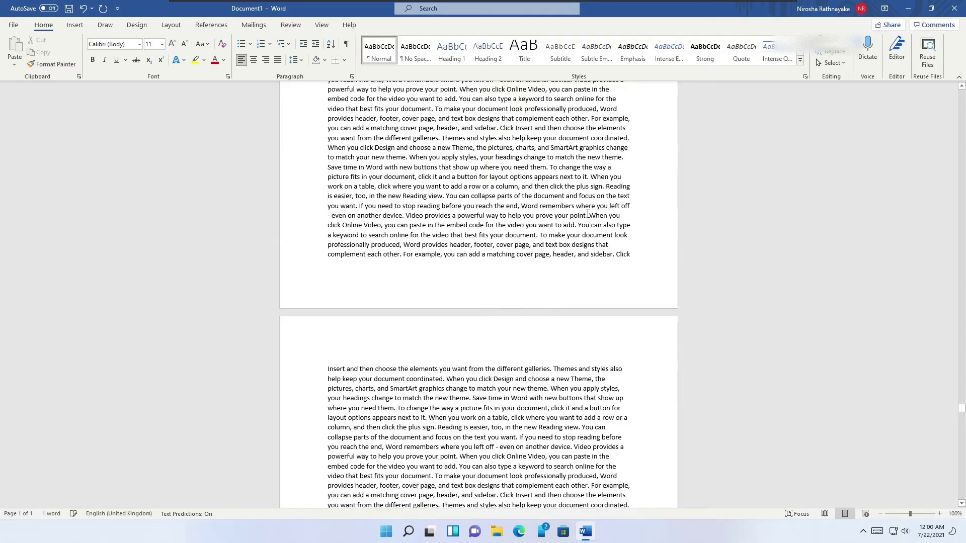
key("ctrl+a")
type("=")
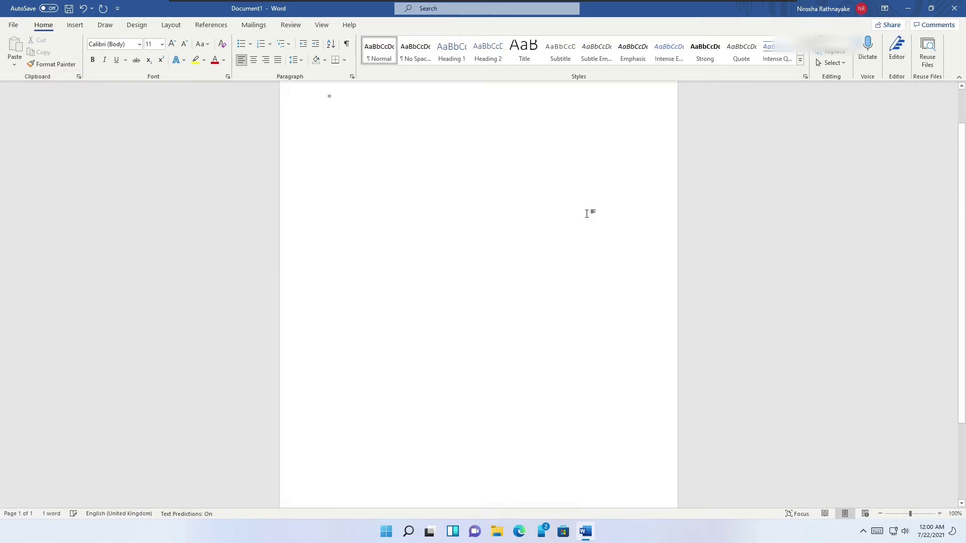
type("rand")
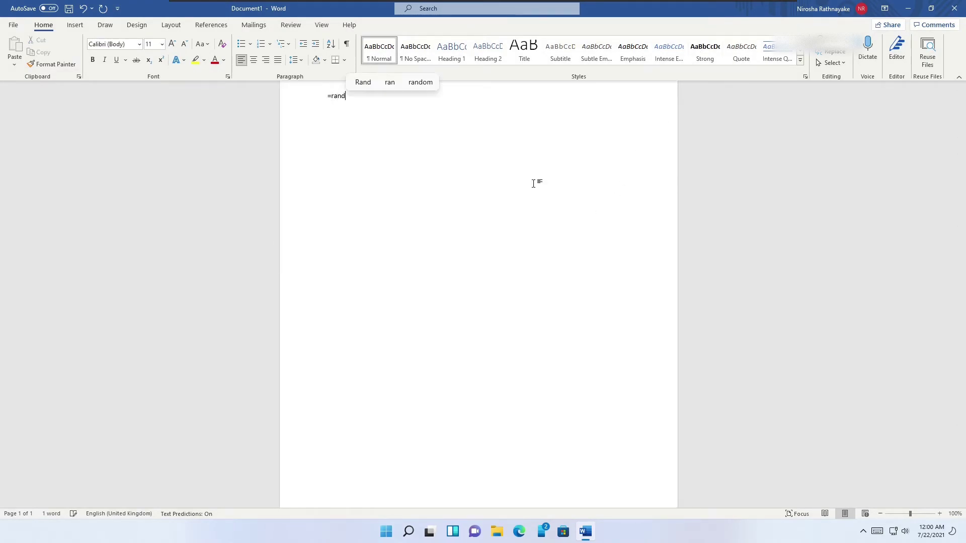
type(".old")
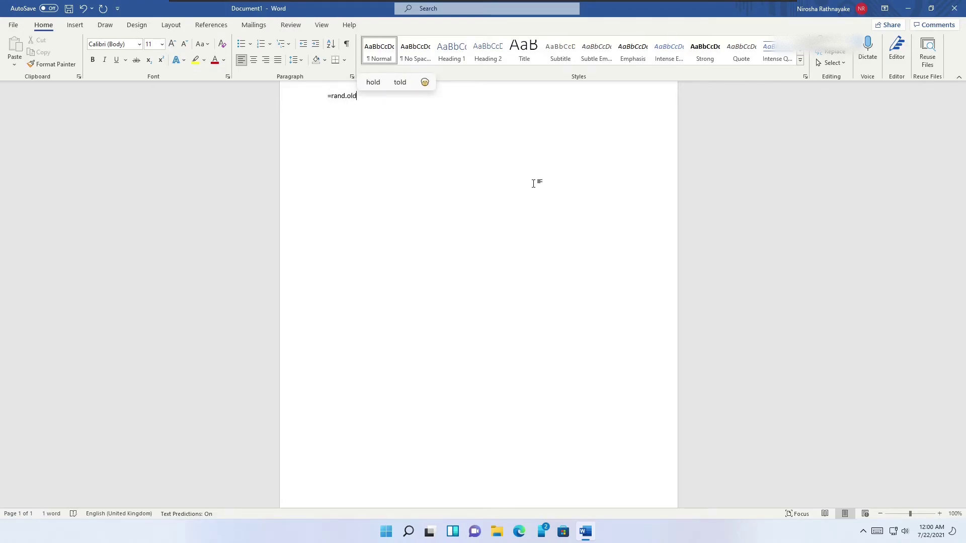
type("()")
key("Return")
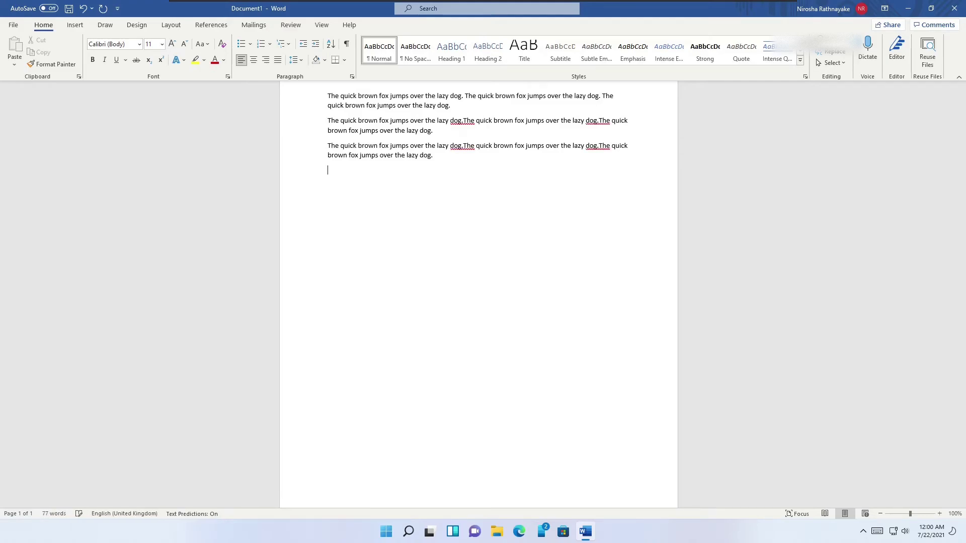
Swap the three paragraphs for five paragraphs generated by =rand.old(5,10)
key("ctrl+a")
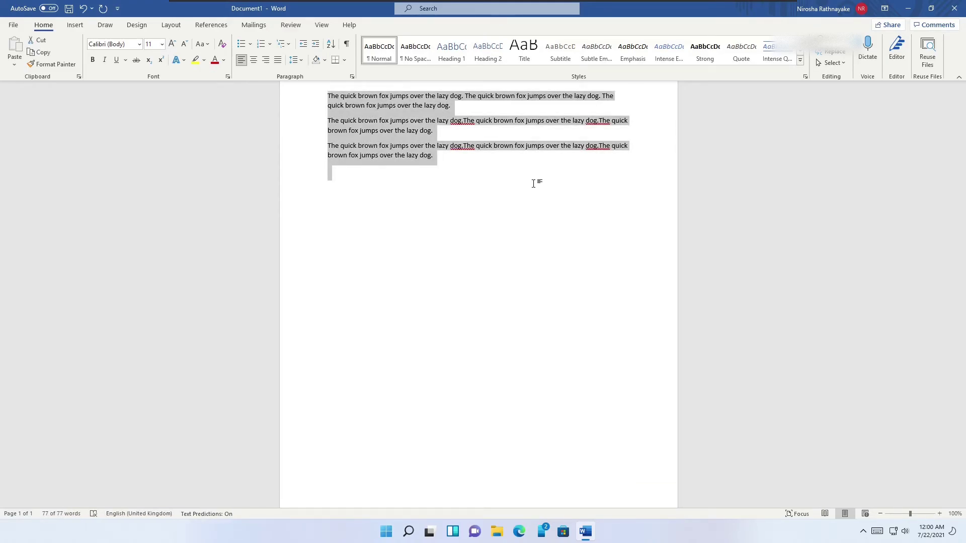
key("Delete")
type("=rand")
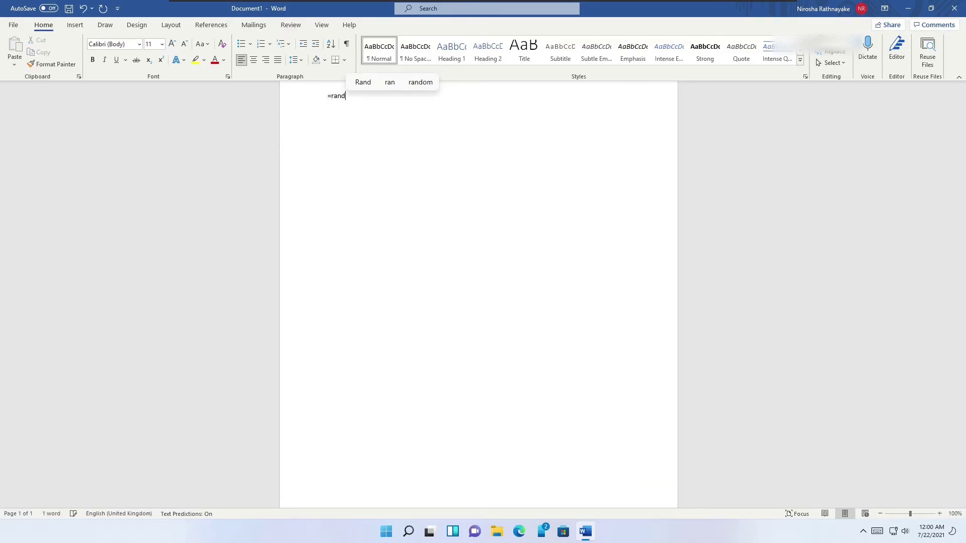
type(".old(")
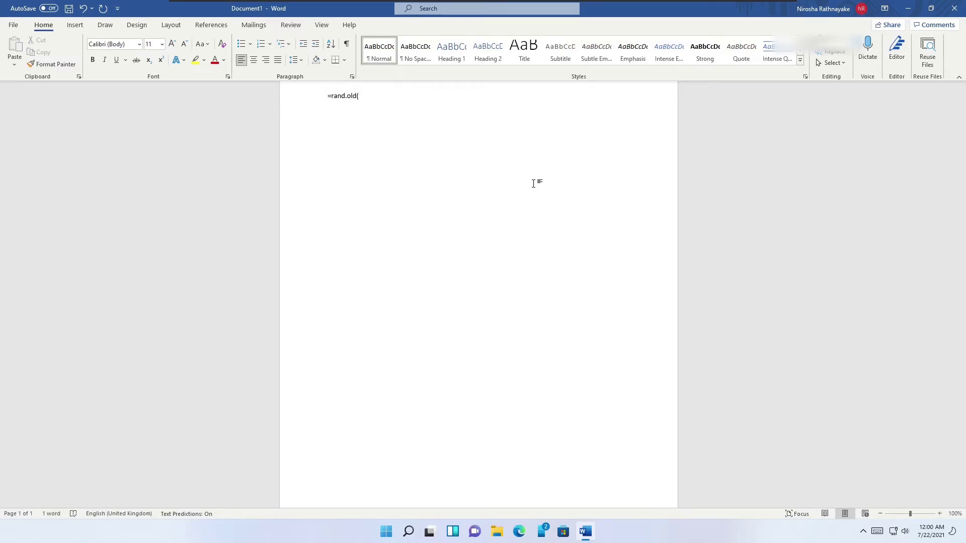
type("5,10)")
key("Return")
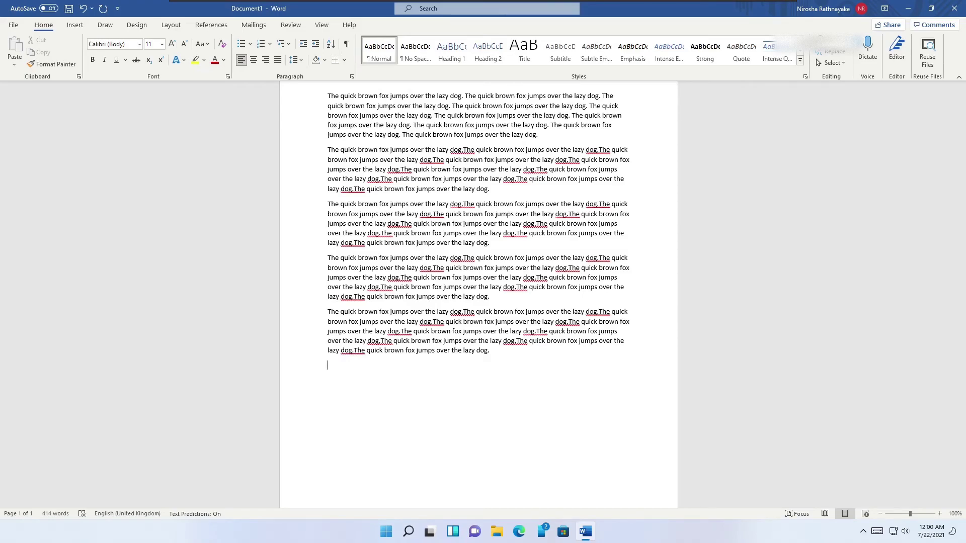
Replace everything with ten Lorem ipsum paragraphs using =lorem(10)
key("ctrl+a")
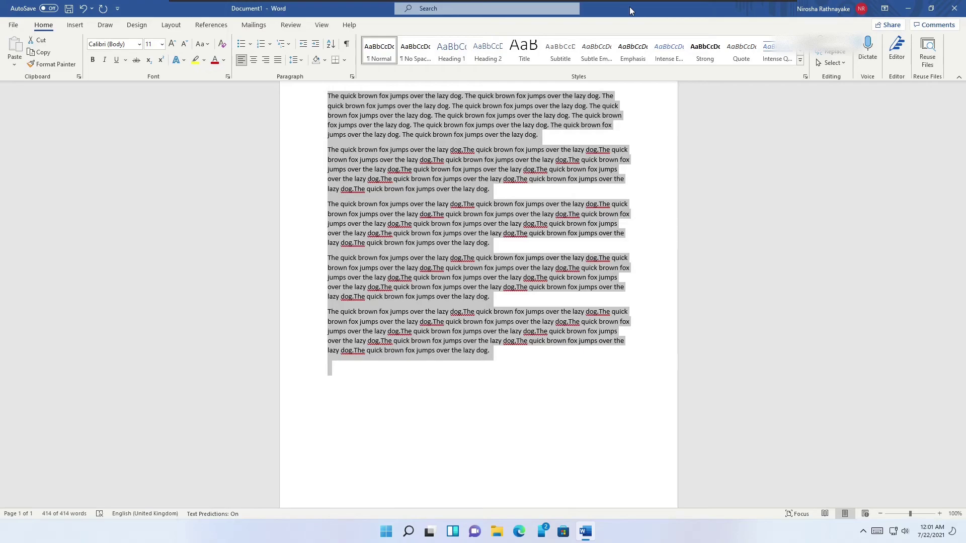
type("=lo")
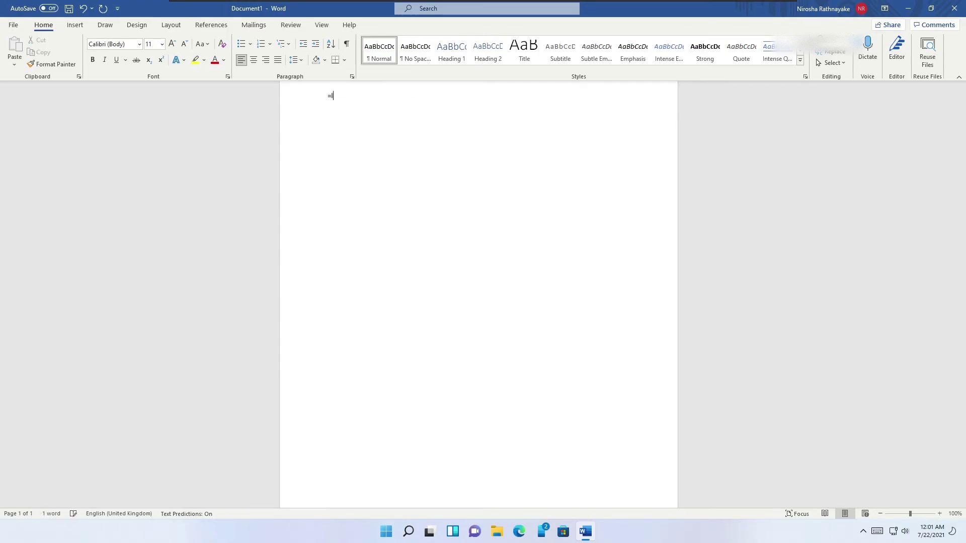
type("rem")
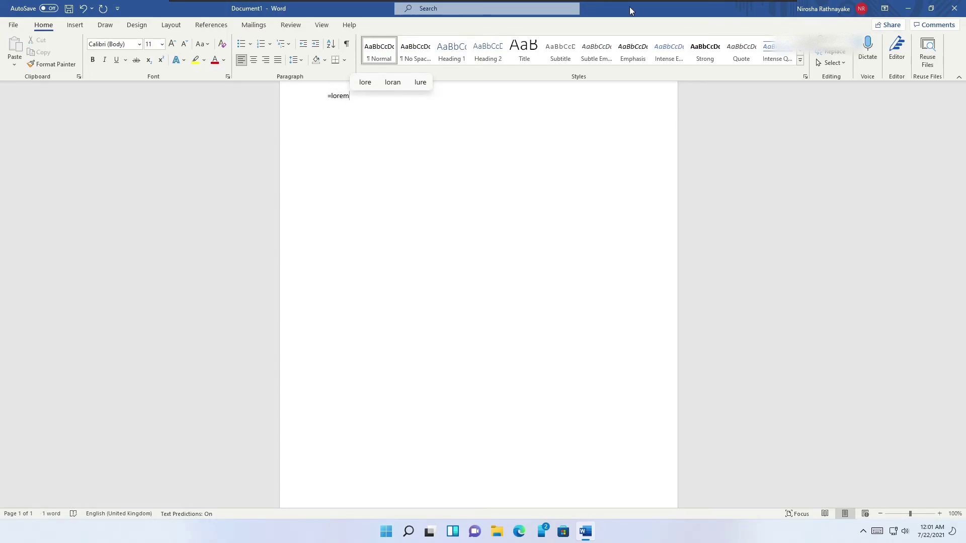
type("(10)")
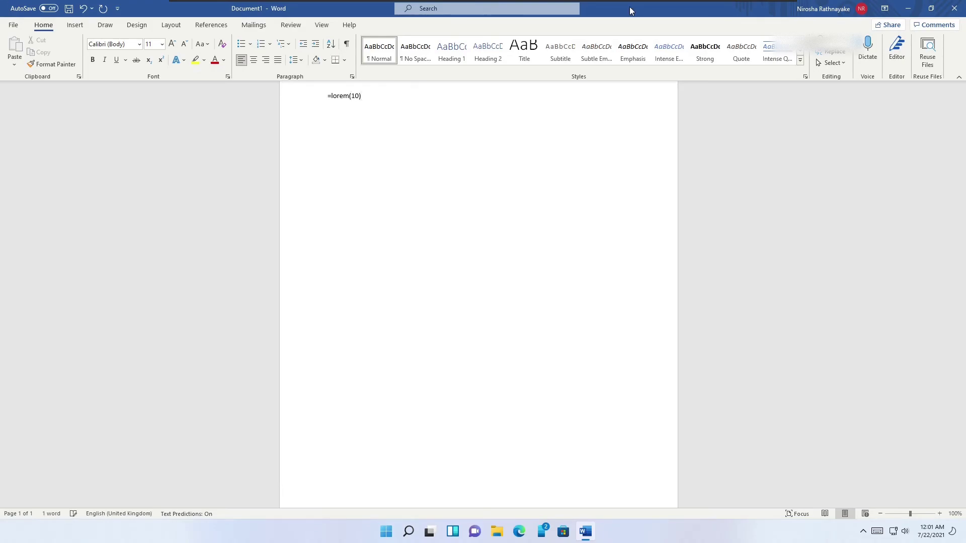
key("Return")
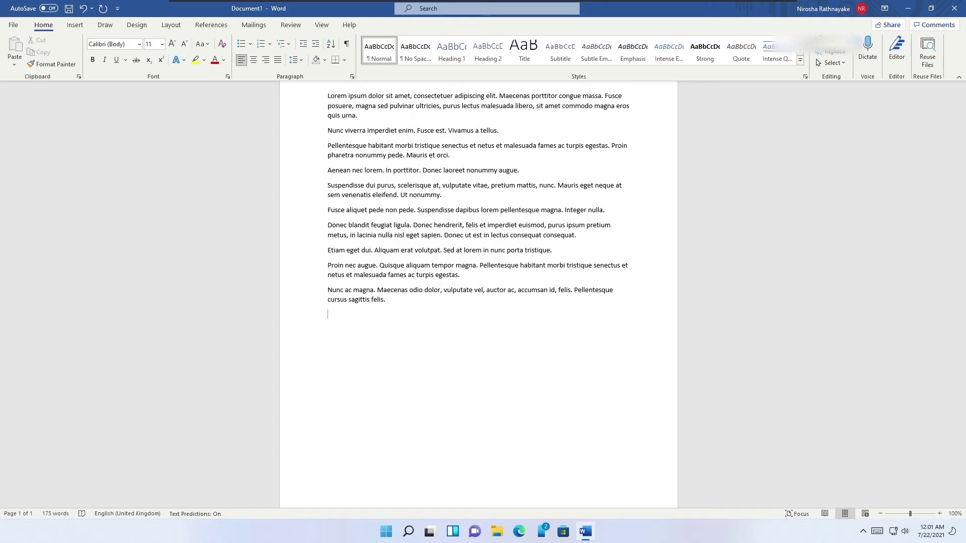
Generate two pages of Lorem ipsum with =lorem(10,15), then close the document
key("ctrl+a")
type("=")
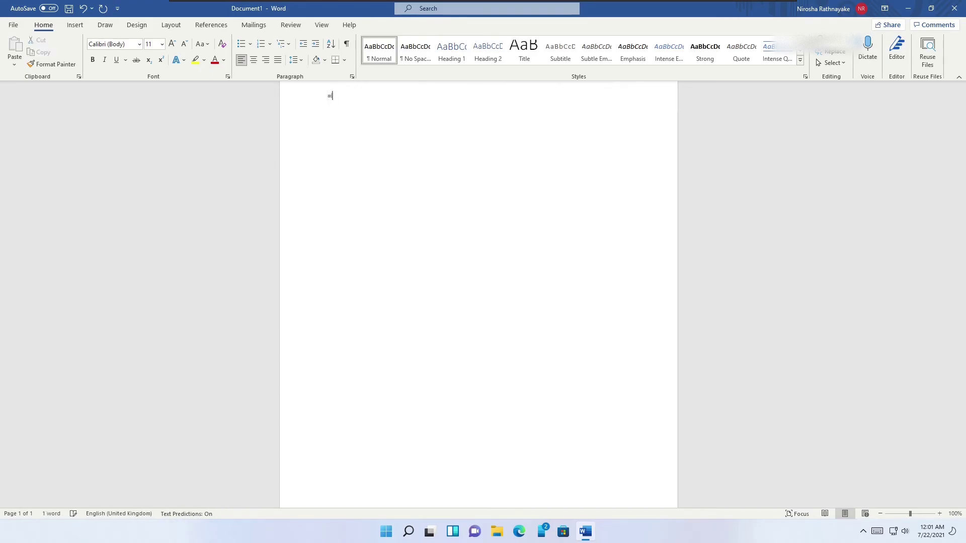
type("lore")
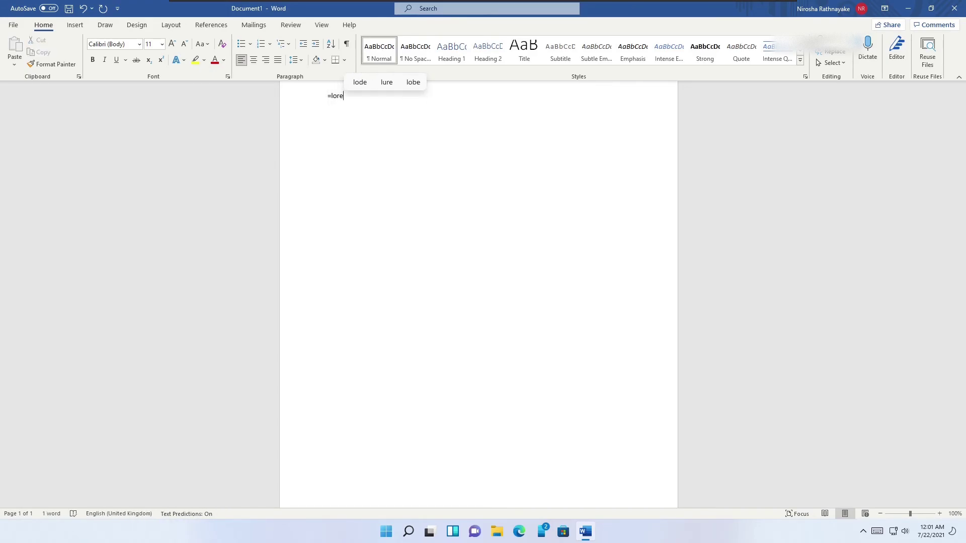
type("m(1")
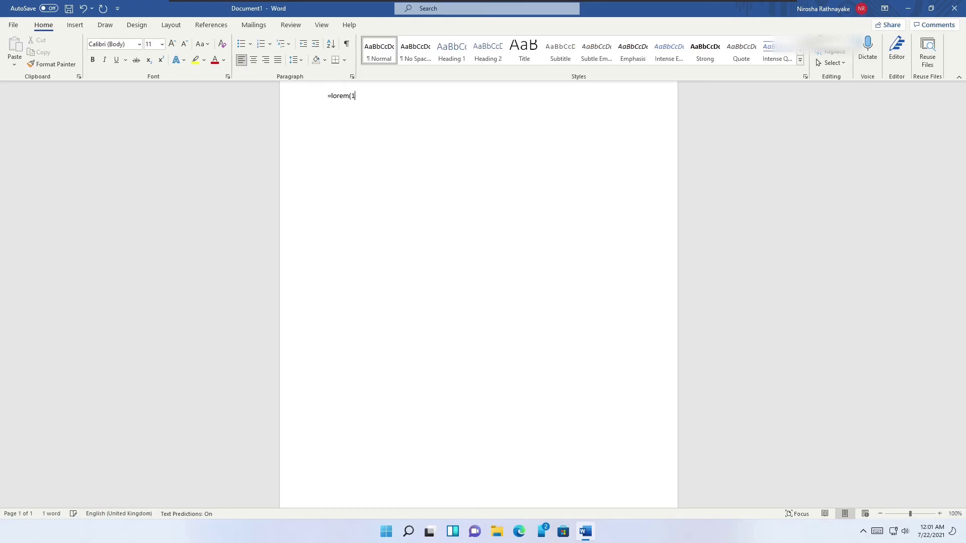
type("0,15)")
key("Return")
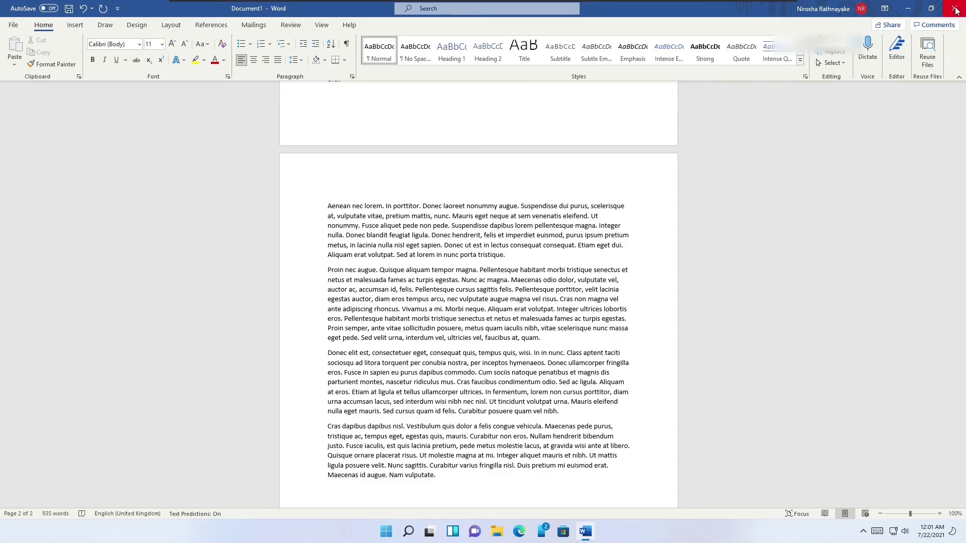
left_click(956, 11)
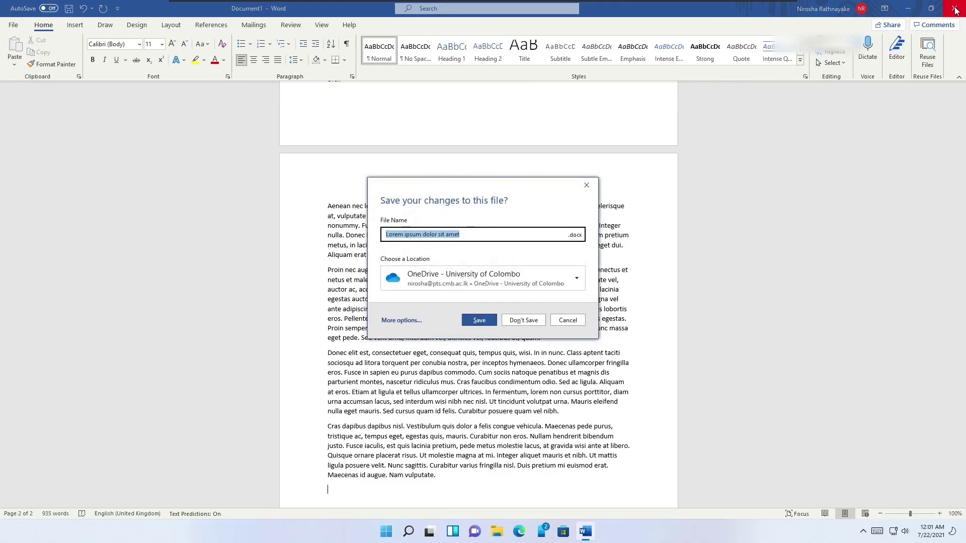